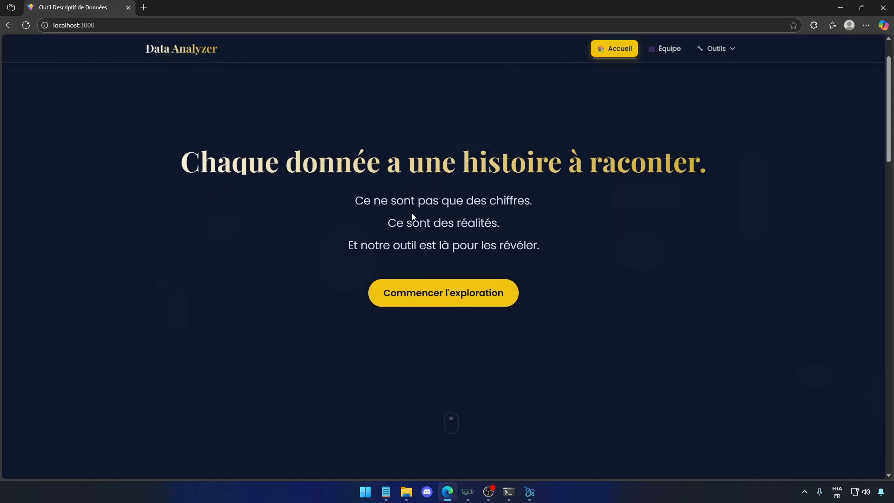
Look through the home page's sections, from the introduction down to the closing credits
scroll(412, 214, down, 6)
scroll(412, 214, down, 7)
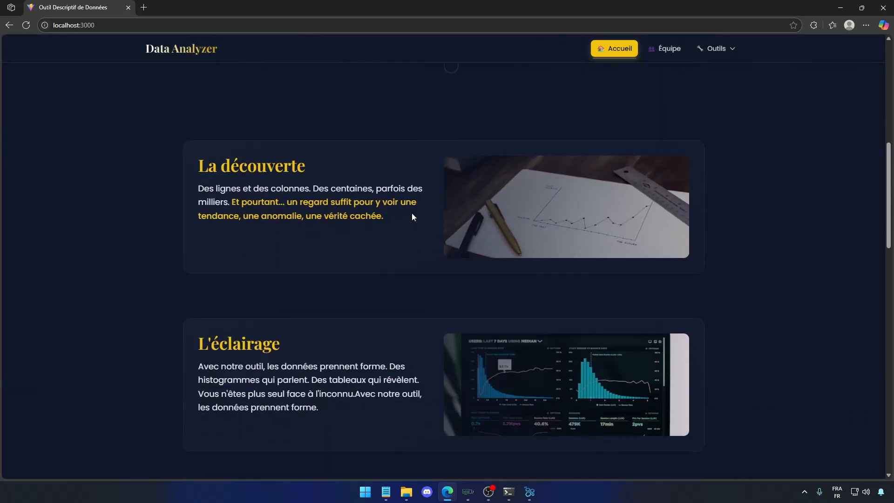
scroll(412, 214, down, 7)
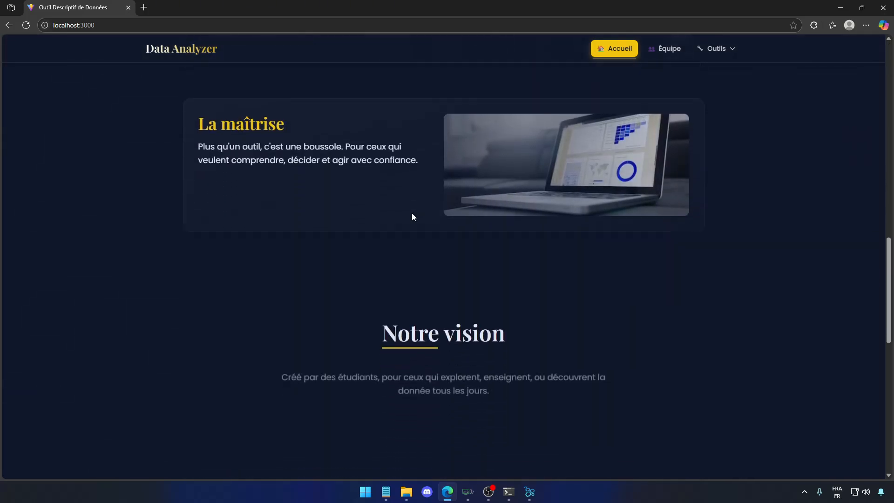
scroll(412, 216, down, 3)
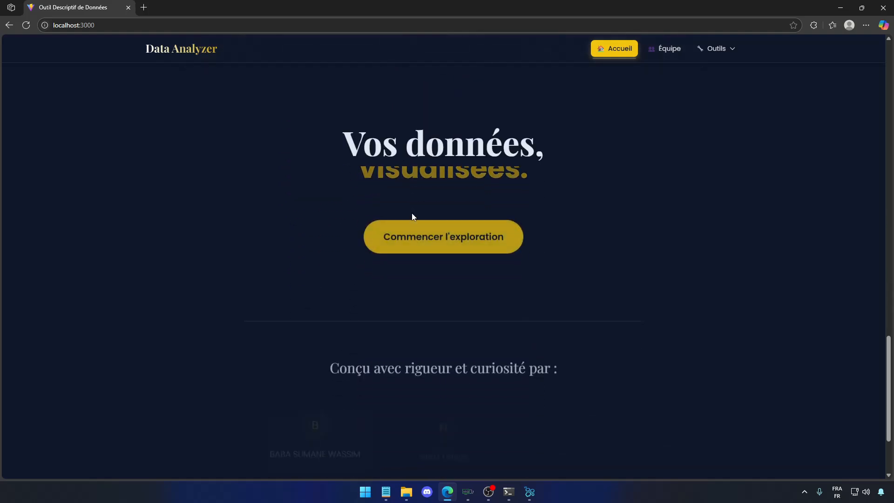
scroll(413, 216, up, 16)
scroll(412, 213, up, 6)
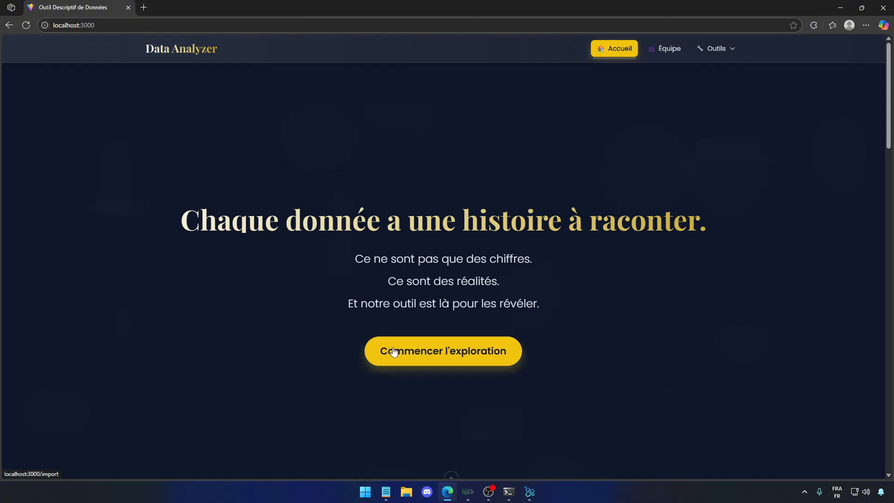
Import the file city_day.csv and launch the analysis of its data
click(717, 50)
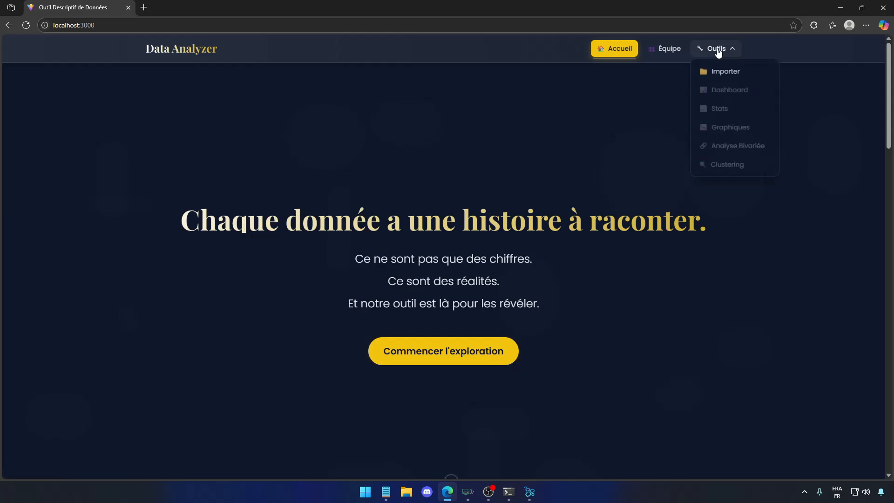
click(729, 76)
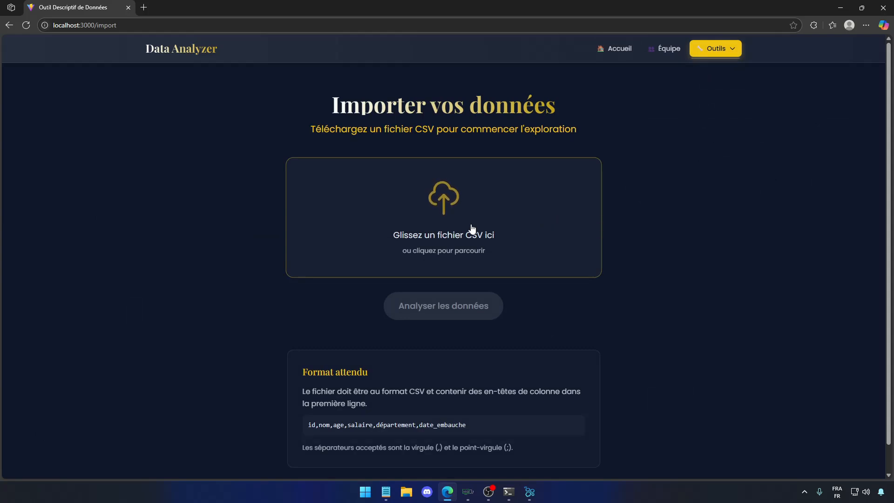
click(515, 189)
click(116, 128)
double_click(116, 128)
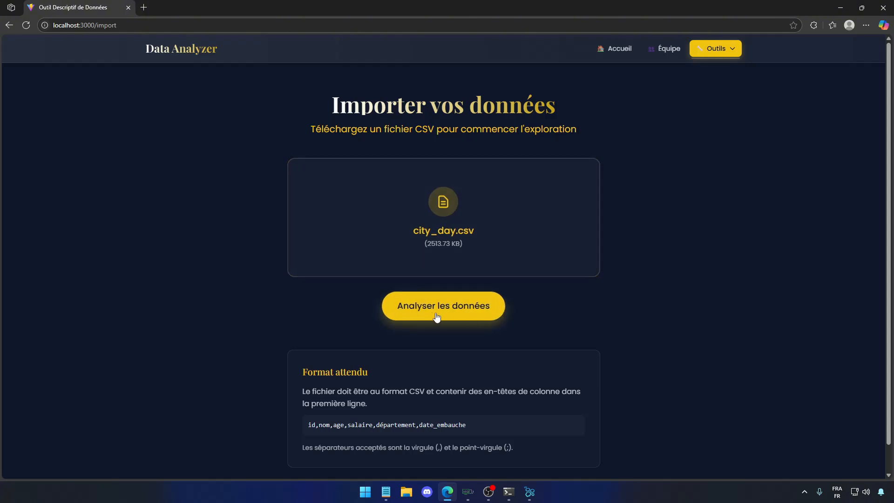
click(478, 308)
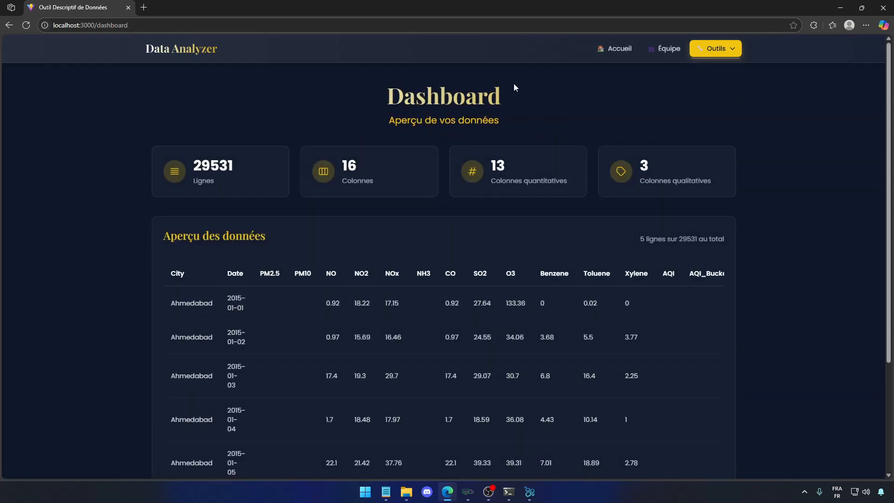
Examine the dashboard's row and column summary cards, the data preview table and the analysis links below it
drag(514, 87, 383, 96)
click(305, 126)
double_click(216, 181)
click(375, 184)
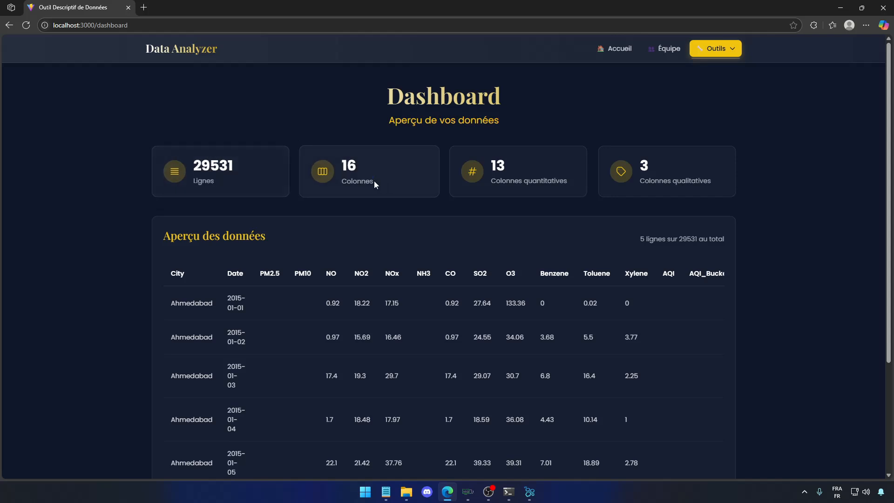
drag(374, 184, 344, 183)
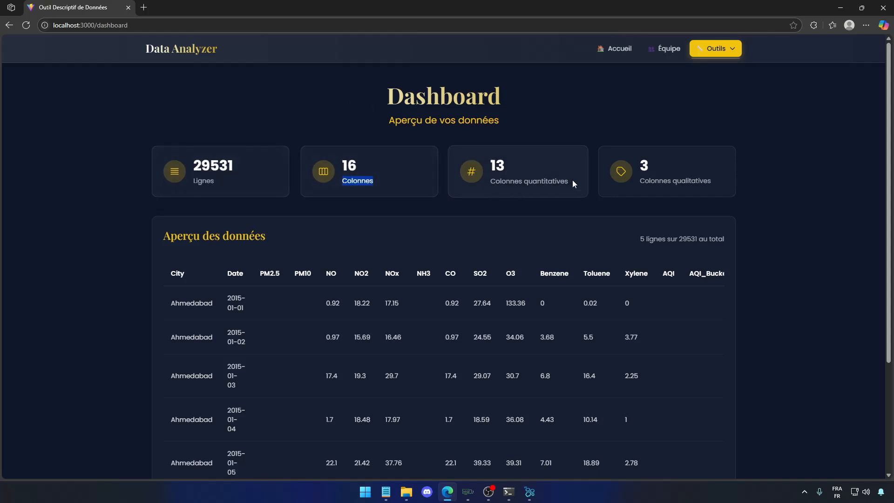
drag(571, 180, 528, 181)
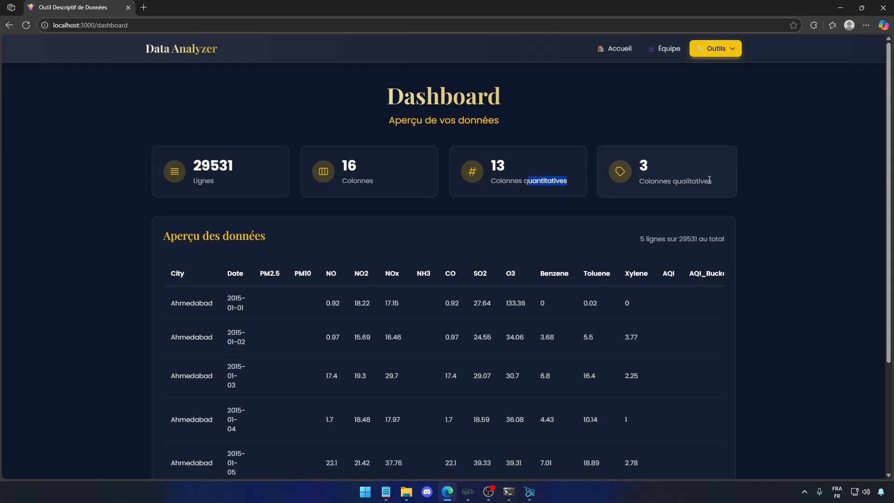
scroll(744, 212, down, 2)
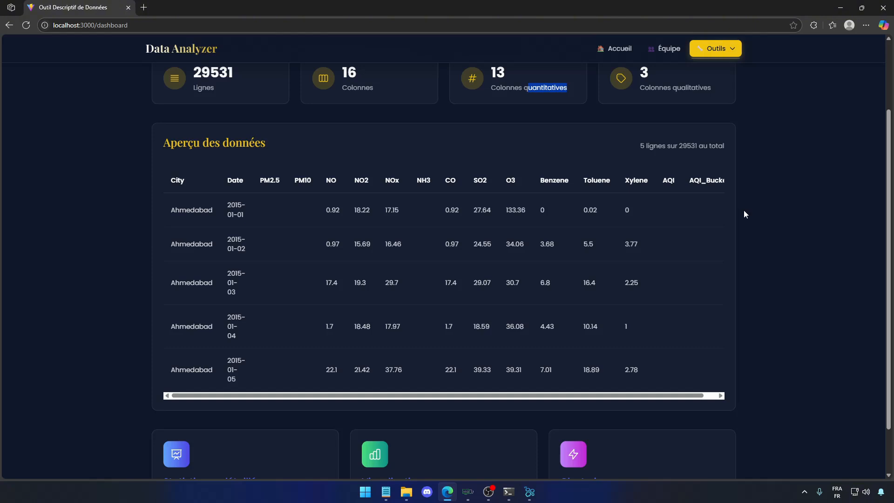
scroll(744, 211, down, 1)
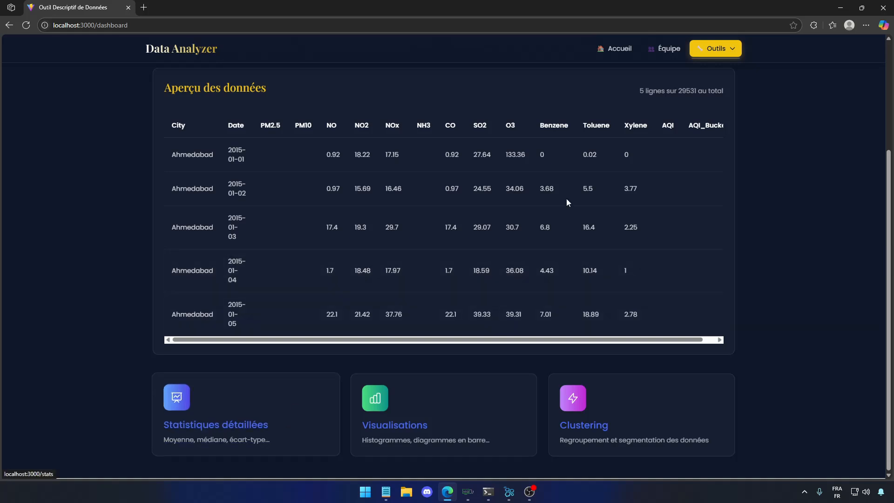
Open the descriptive statistics and review the column list and the measures for PM2.5
click(716, 48)
click(717, 108)
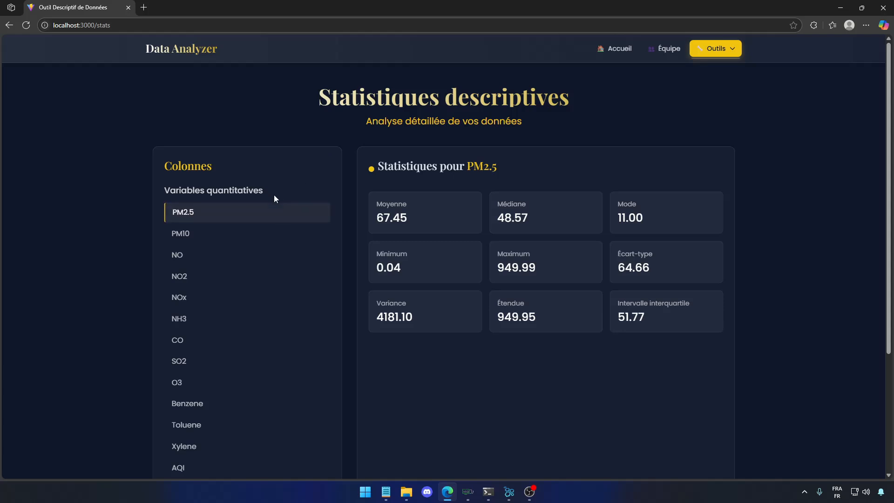
scroll(280, 218, down, 4)
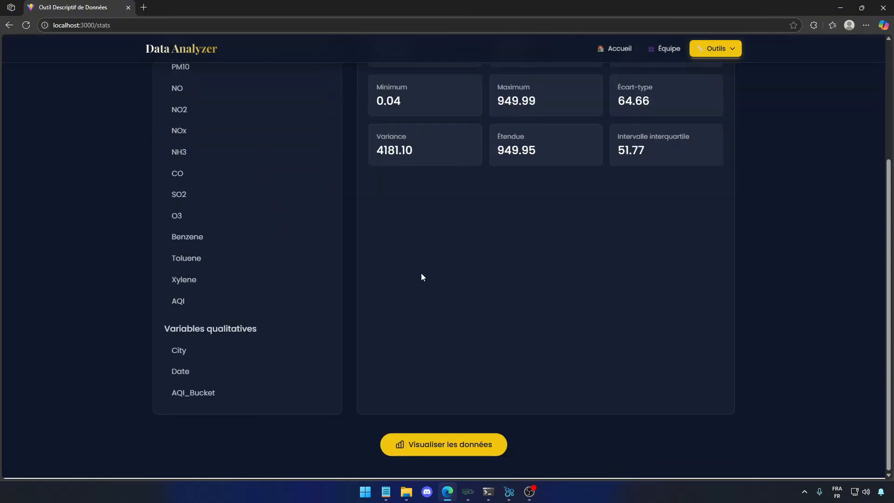
scroll(421, 277, up, 3)
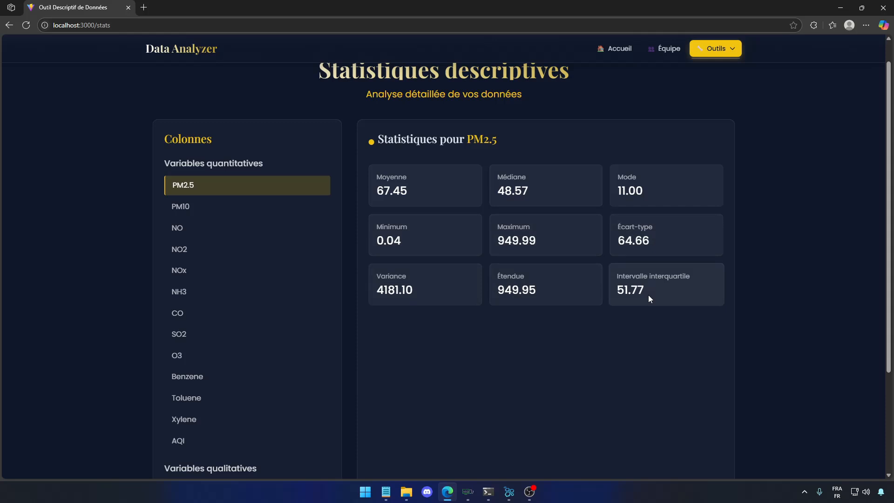
View the statistics of the quantitative variables PM10, NO, NO2, NOx, CO, O3 and Benzene one after another
click(241, 215)
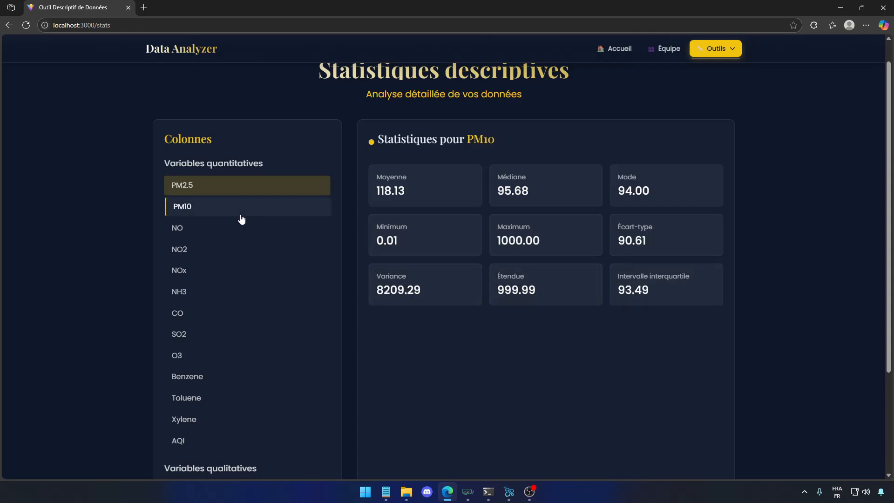
click(228, 233)
click(215, 250)
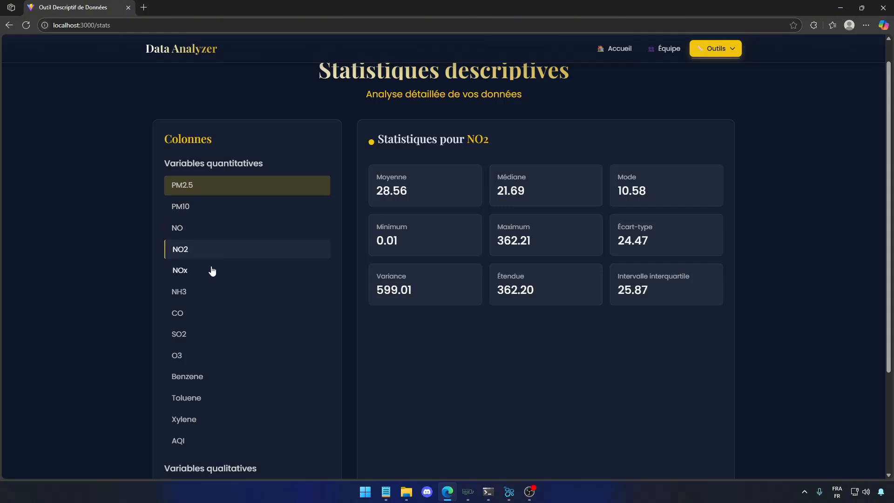
click(209, 271)
click(203, 317)
click(206, 355)
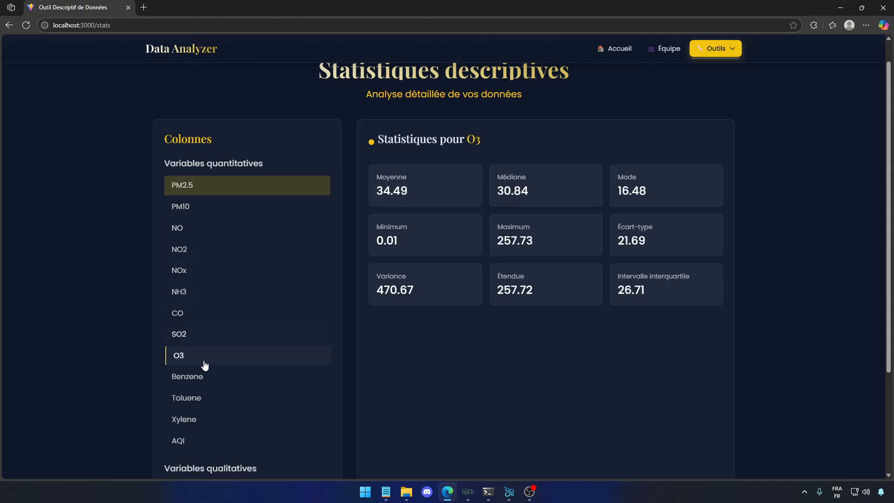
click(213, 376)
View the statistics of the qualitative variable City, including its unique values and value frequencies
scroll(217, 447, down, 1)
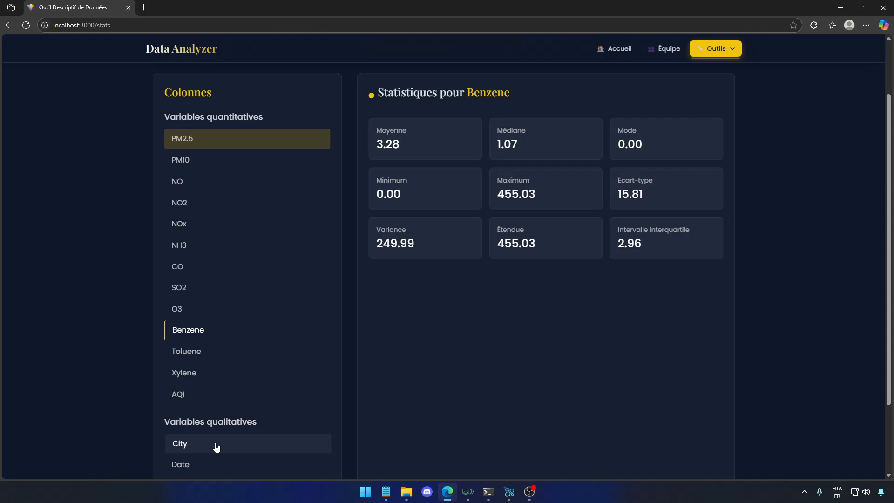
click(216, 447)
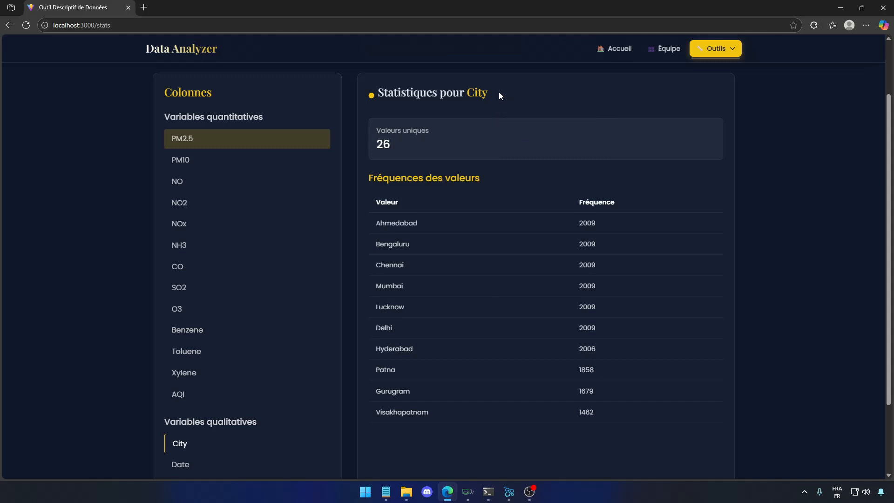
drag(489, 94, 467, 97)
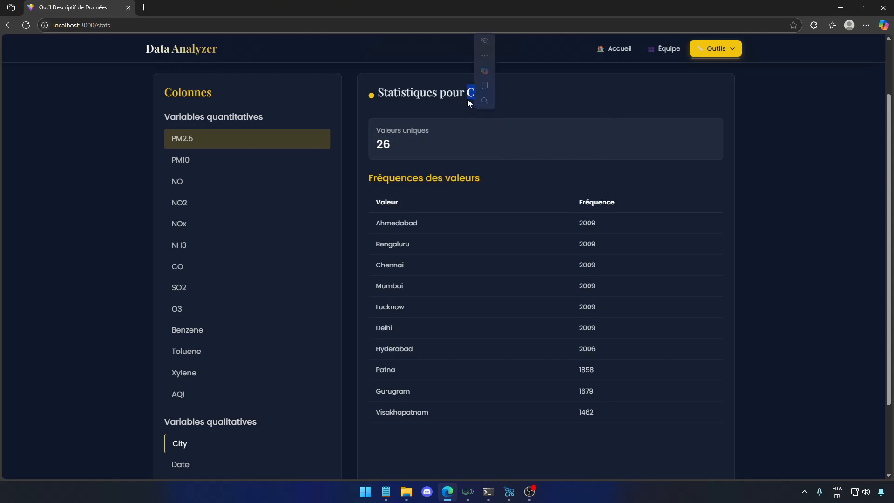
click(480, 137)
scroll(565, 164, down, 1)
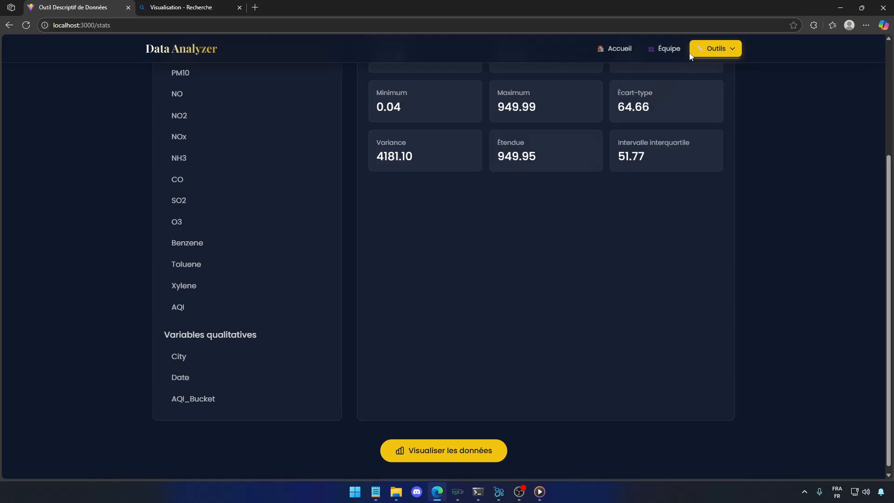
Open the data visualisation page and examine the automatic PM2.5 chart, the available columns and the chart types
click(716, 49)
click(722, 126)
scroll(485, 179, up, 2)
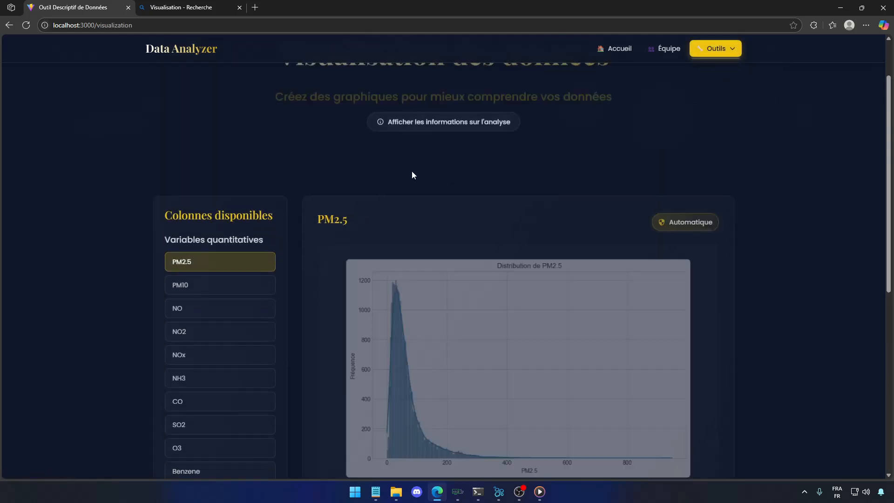
scroll(350, 139, up, 1)
scroll(351, 138, up, 1)
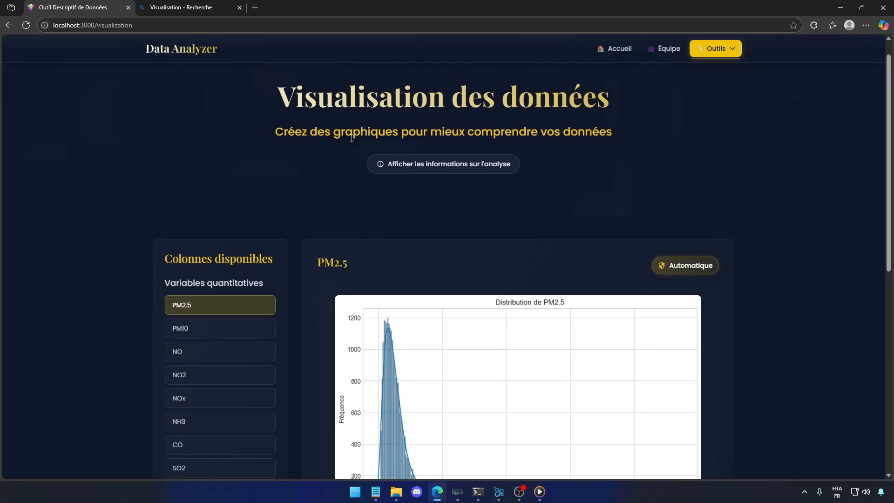
scroll(351, 138, down, 6)
scroll(353, 142, down, 1)
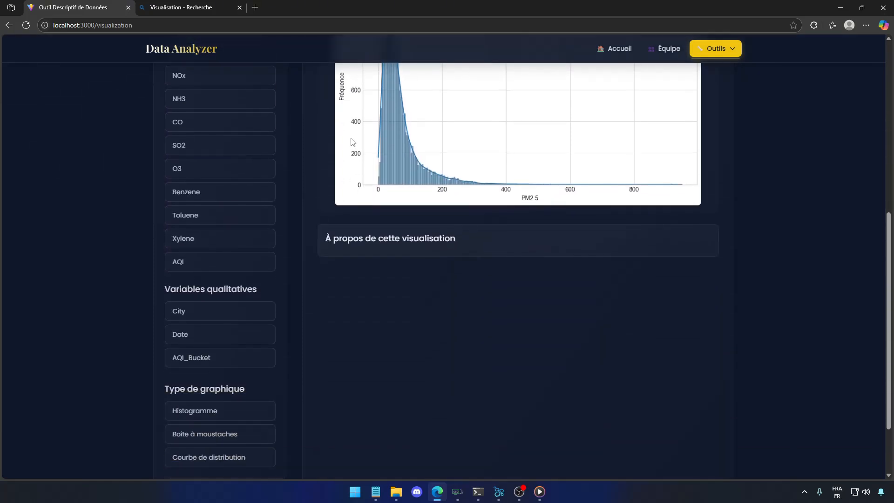
scroll(278, 324, up, 4)
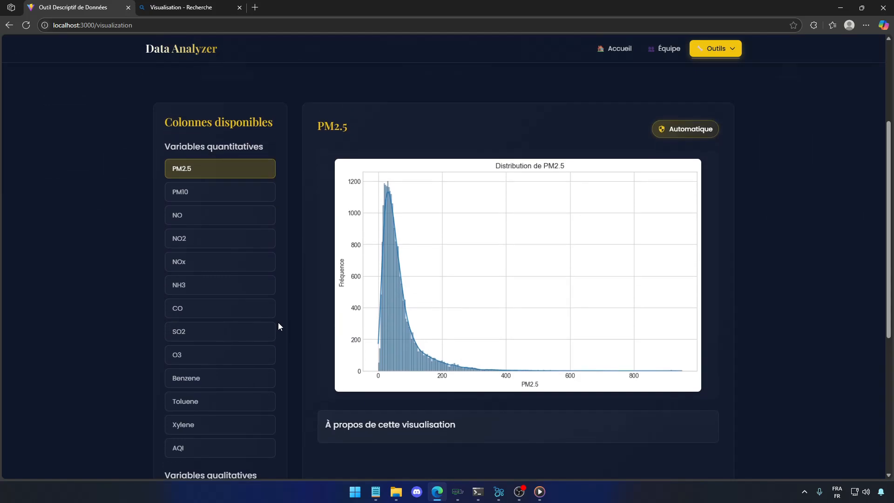
scroll(278, 326, down, 6)
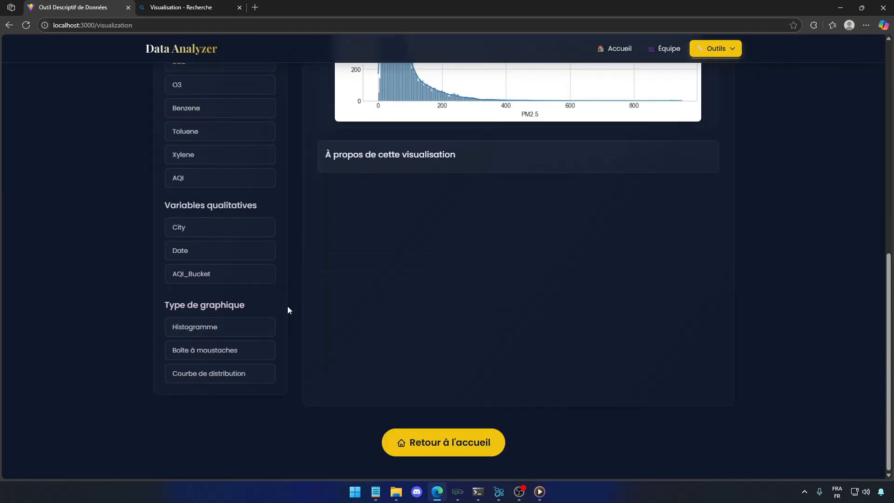
Plot PM2.5 successively as Histogramme, Boîte à moustaches and Courbe de distribution, and view the resulting distribution curve
click(220, 334)
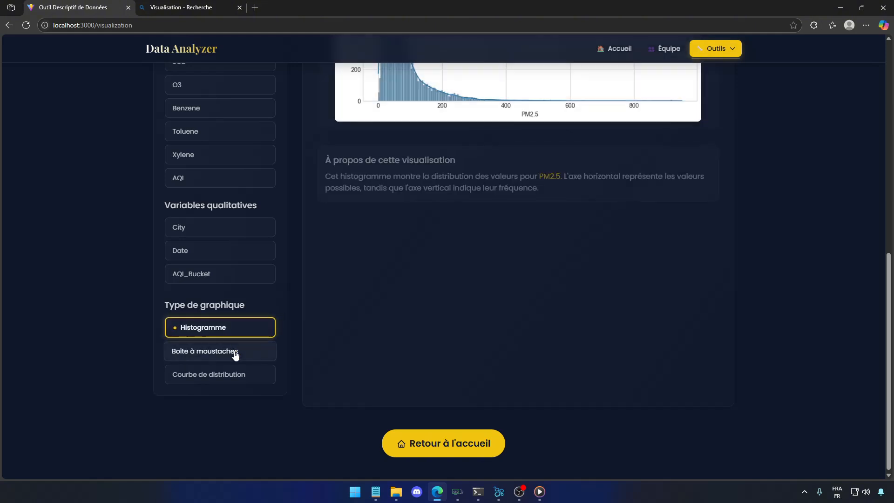
click(235, 353)
click(237, 381)
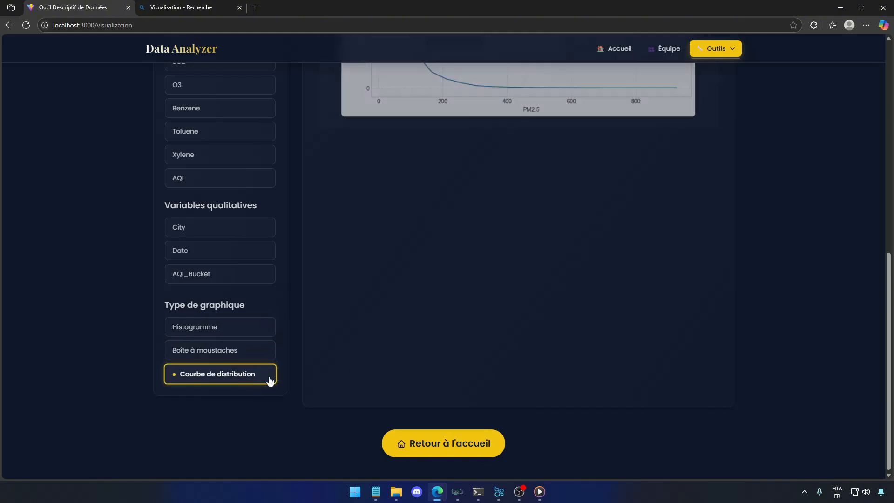
scroll(367, 356, up, 3)
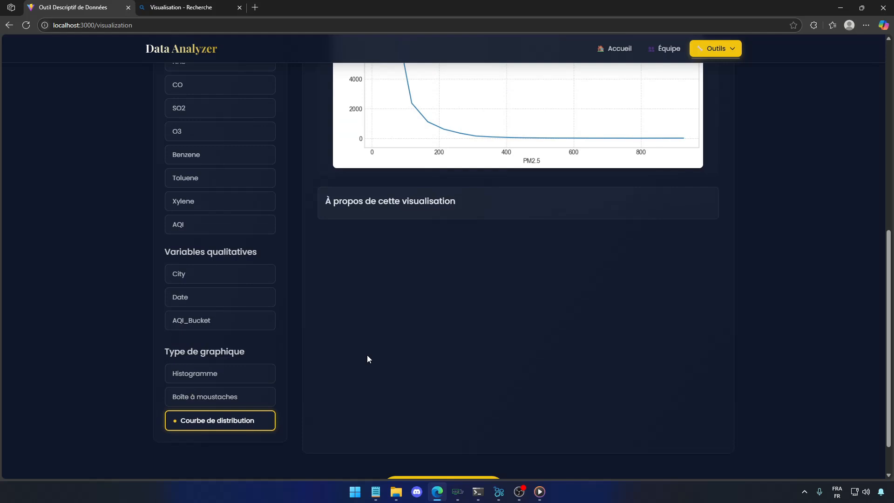
scroll(367, 358, up, 3)
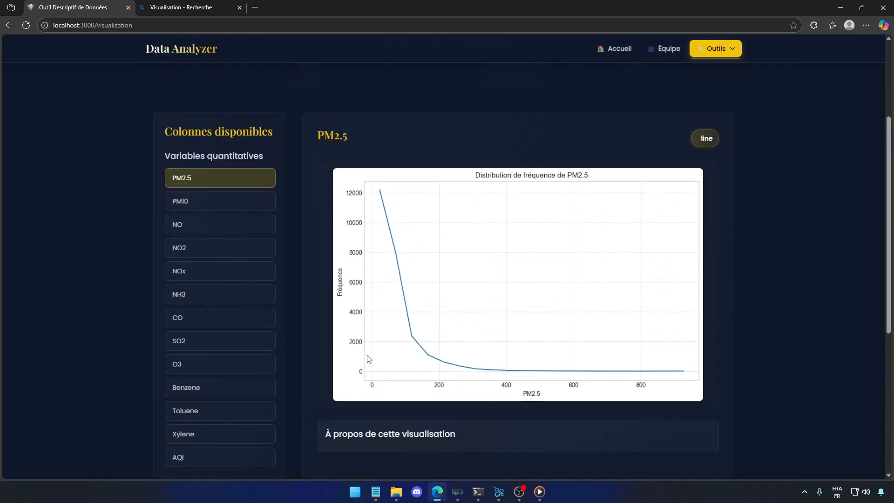
Display the PM2.5 histogram with its explanation, and switch the chart type to Boîte à moustaches
click(221, 185)
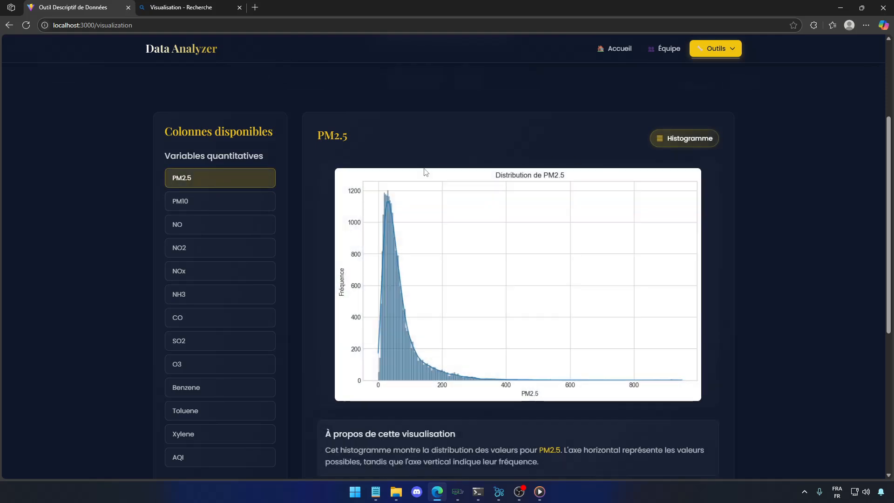
scroll(378, 409, down, 3)
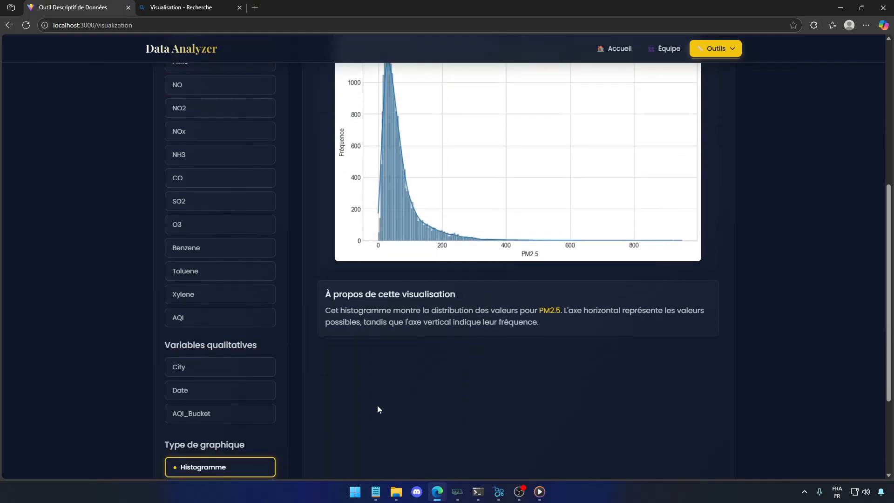
scroll(326, 415, down, 2)
click(236, 399)
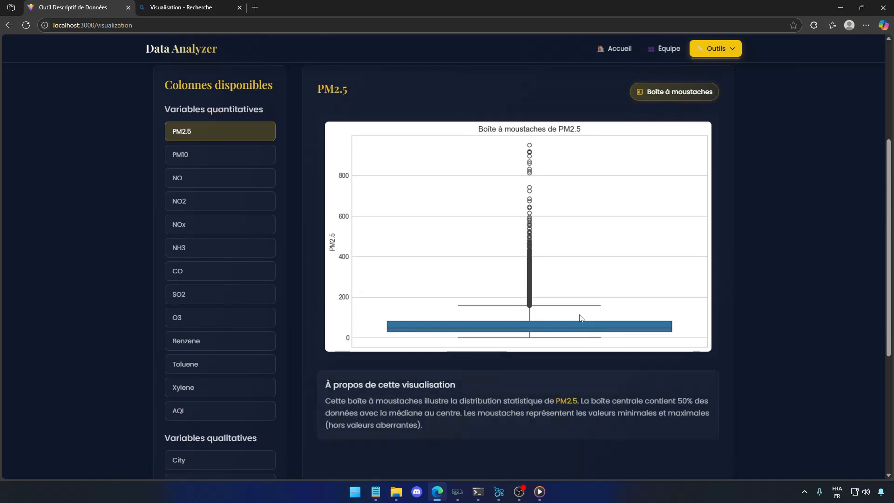
Plot PM2.5 as Courbe de distribution, and display the Camembert chart of the qualitative variable City with its explanation
scroll(565, 280, down, 3)
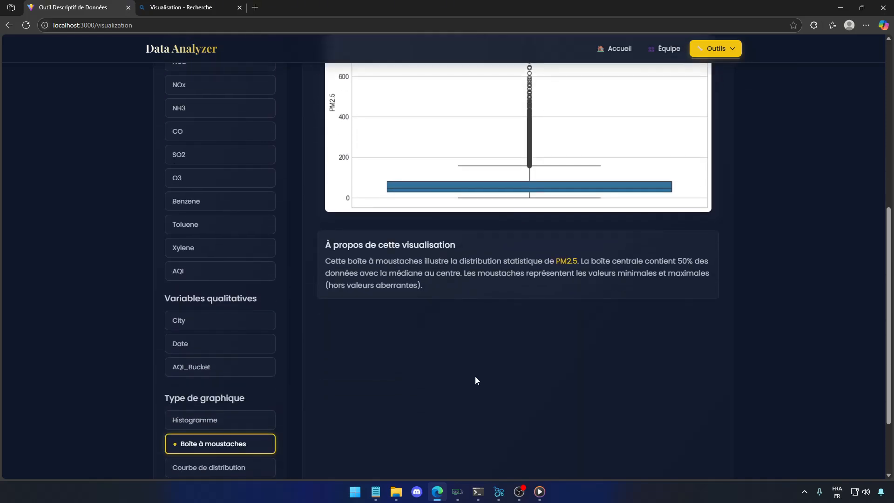
click(238, 467)
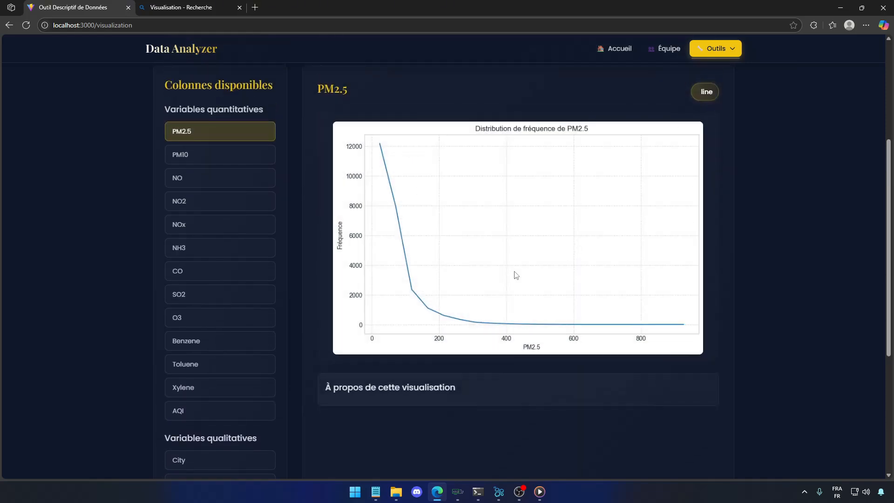
scroll(516, 275, down, 2)
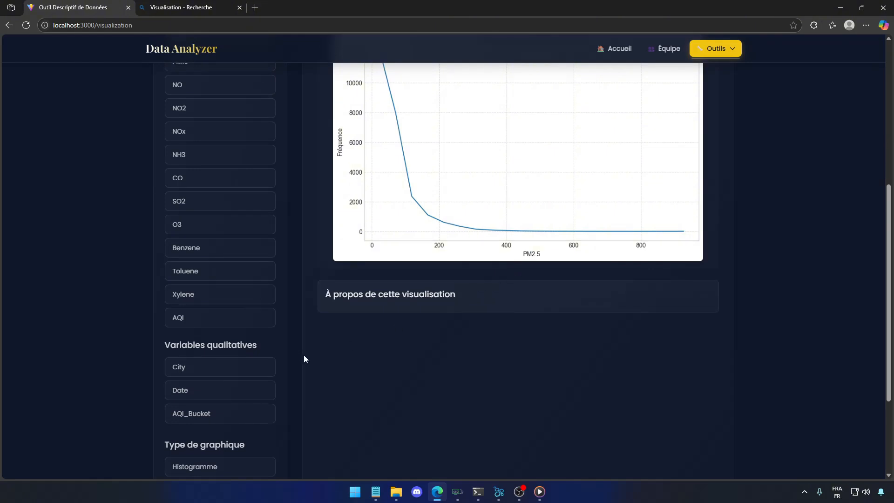
click(250, 366)
scroll(279, 396, down, 1)
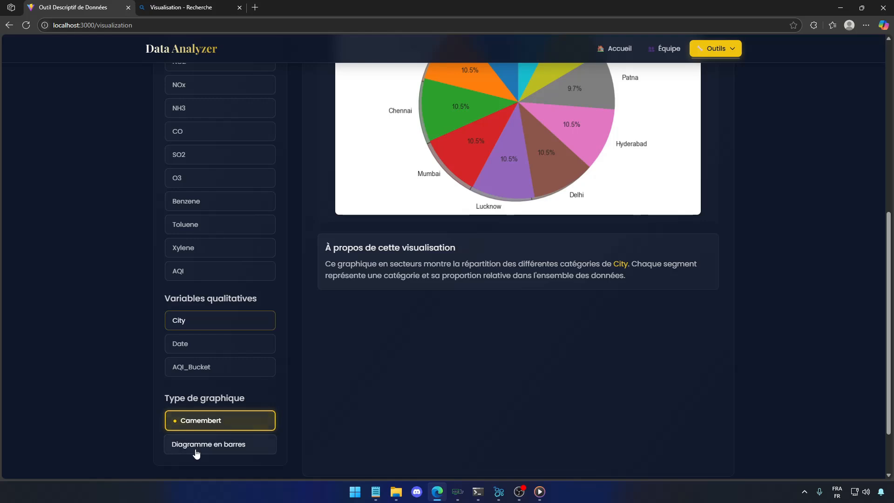
scroll(395, 357, up, 1)
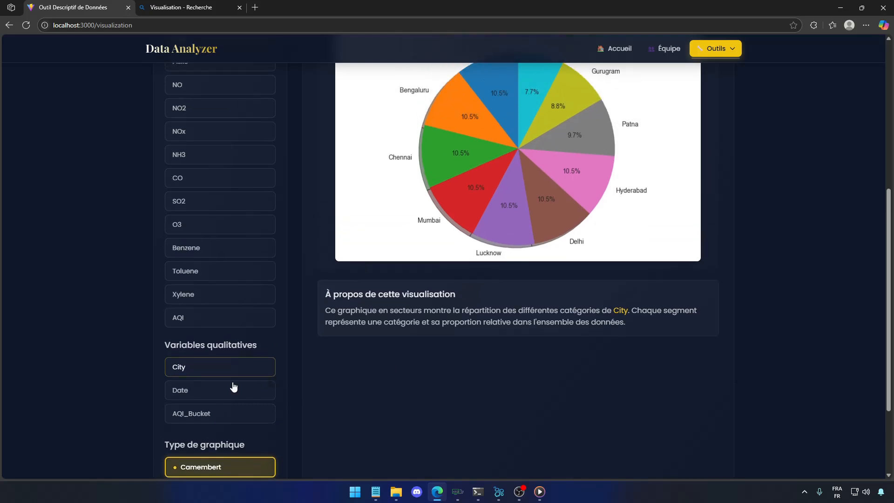
scroll(244, 371, up, 2)
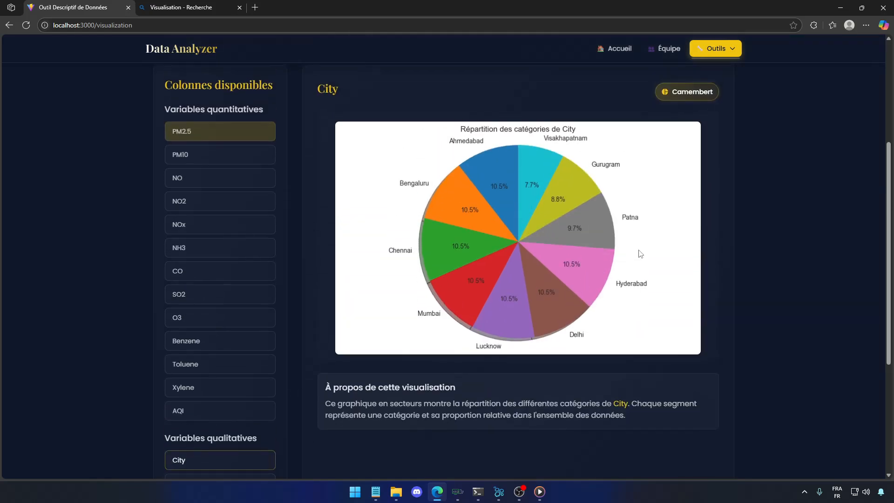
Switch the City chart to Diagramme en barres and view the bar chart, its alternative view and the explanation
scroll(299, 390, down, 3)
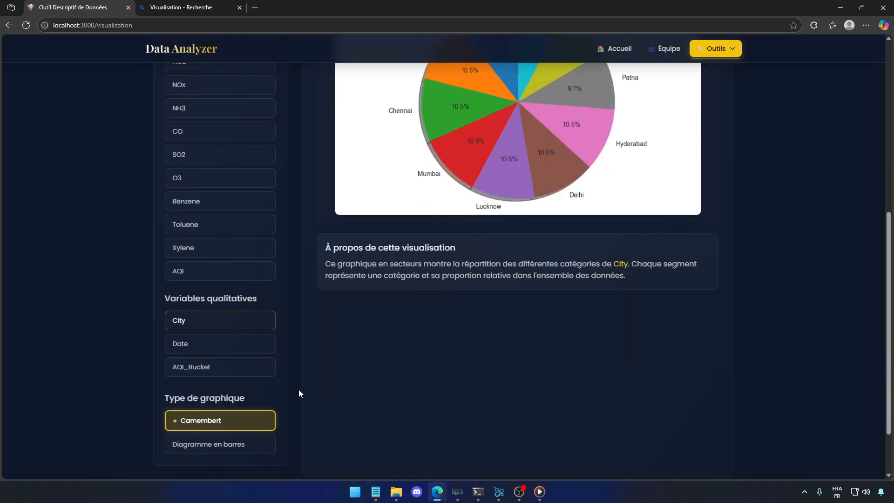
click(223, 442)
scroll(466, 271, up, 3)
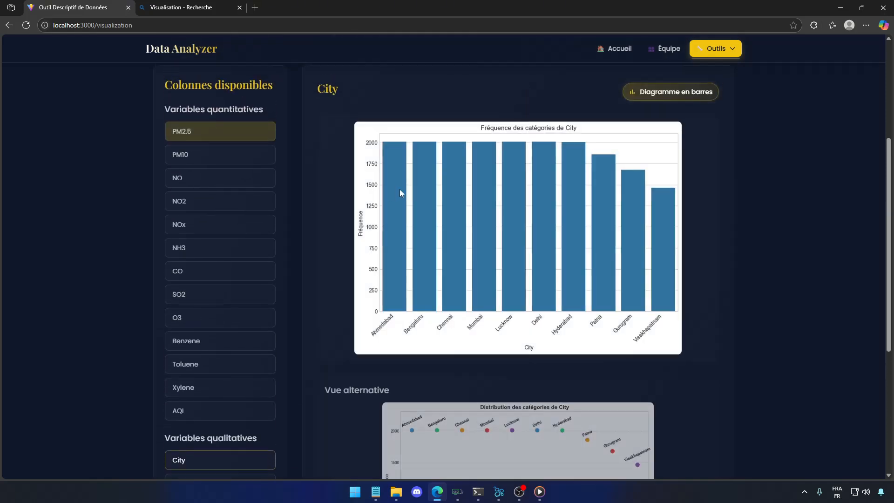
scroll(591, 228, down, 3)
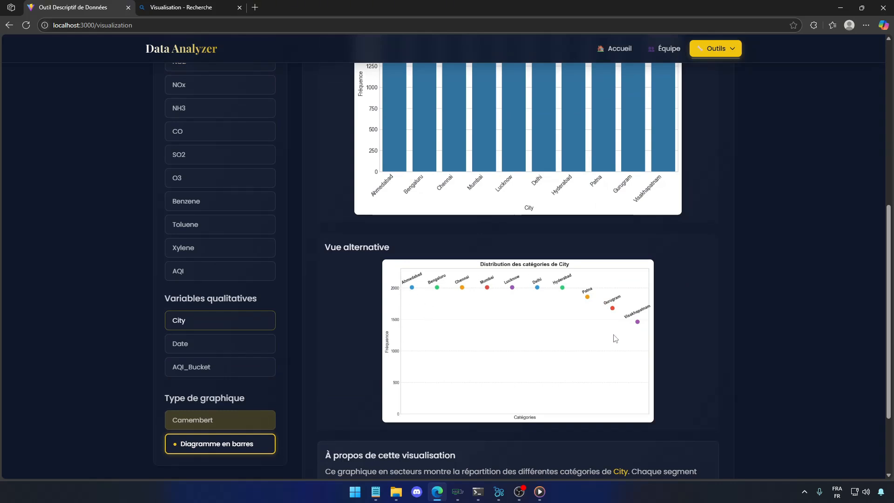
scroll(409, 393, down, 1)
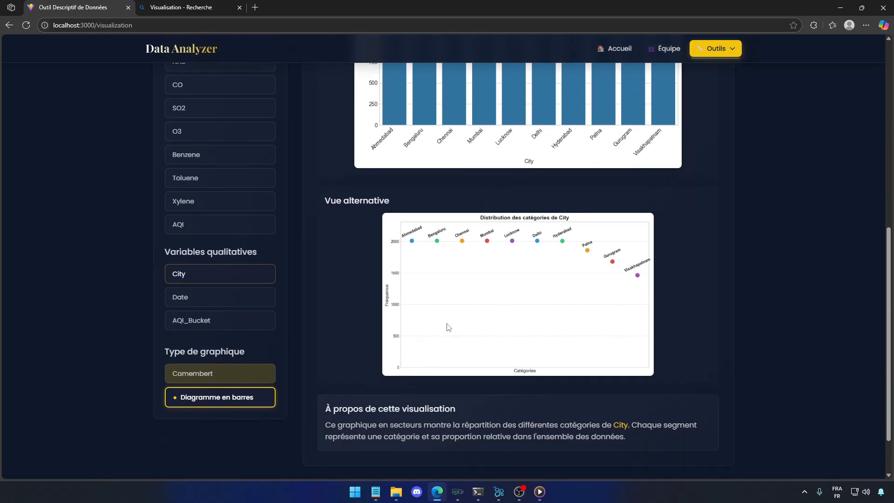
scroll(661, 225, up, 1)
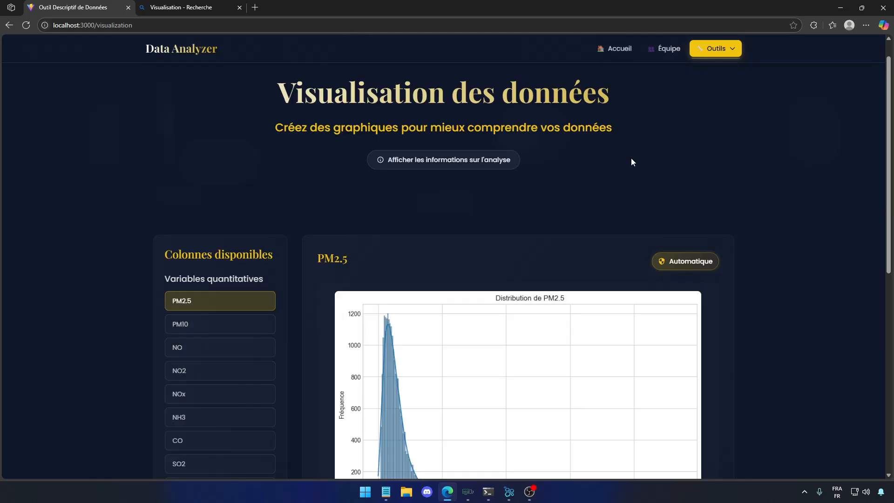
Open the bivariate analysis page and look at the choices for the first and second variables
click(717, 55)
click(724, 145)
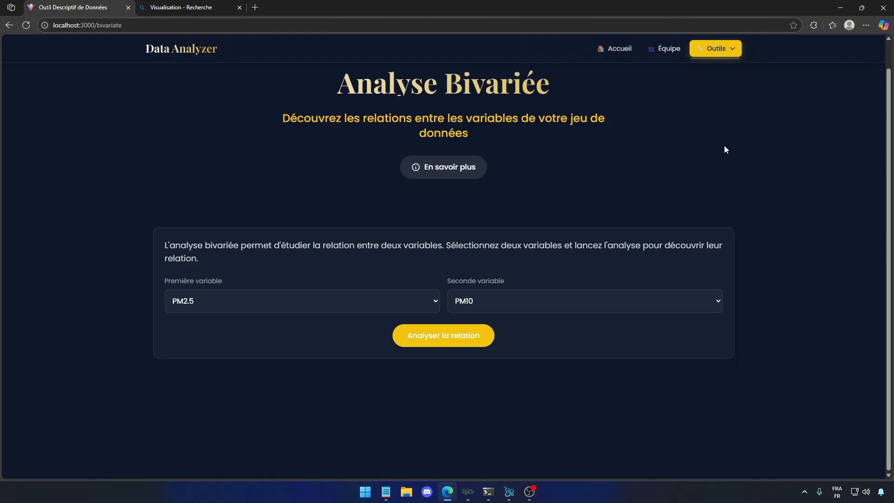
click(431, 305)
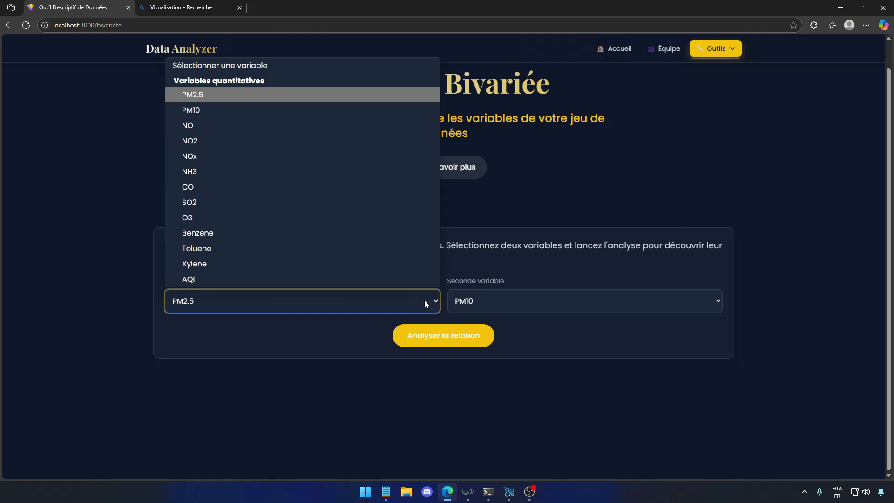
click(464, 303)
click(474, 303)
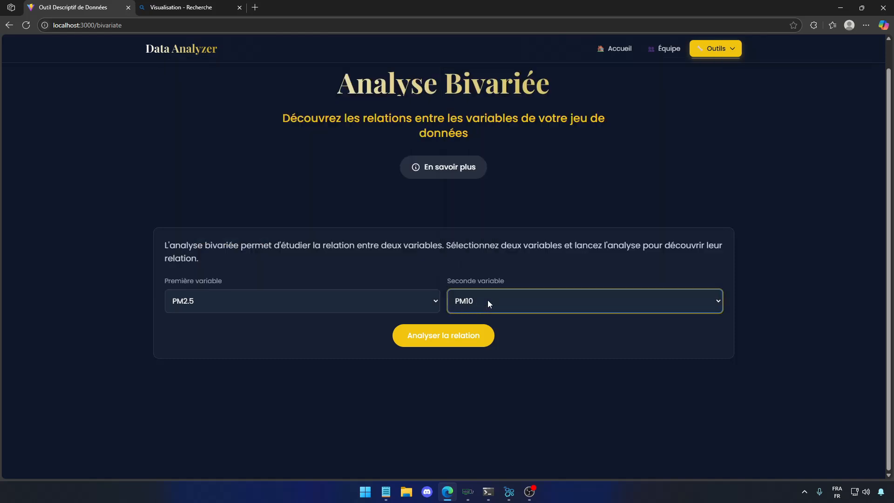
Analyse the relation between PM2.5 and PM10, and view the Pearson and Spearman correlations and the scatter plot with regression
click(414, 300)
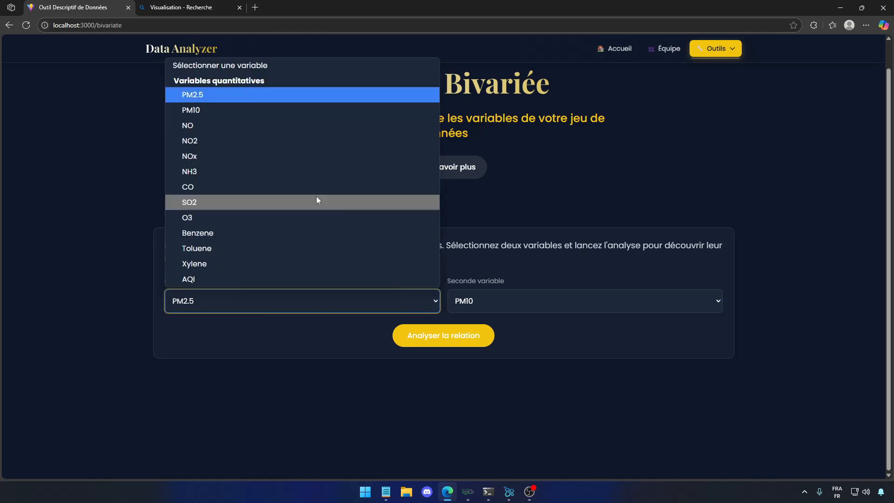
click(290, 95)
click(468, 304)
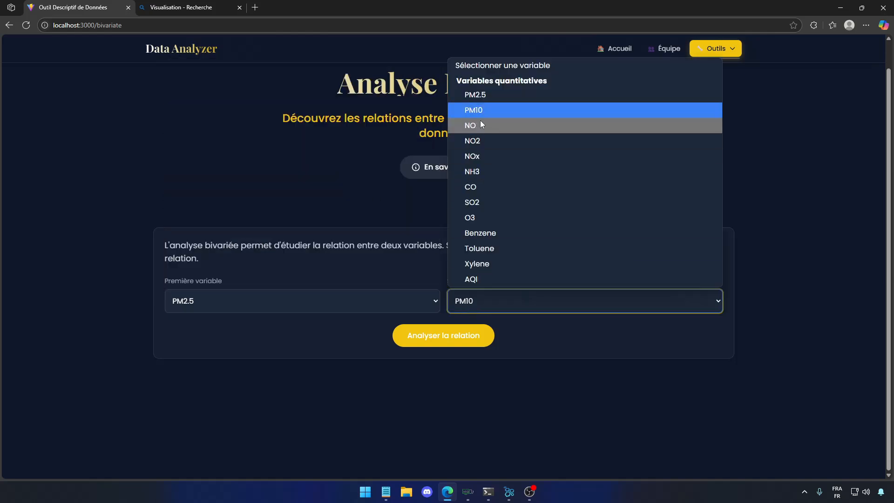
click(480, 111)
click(458, 344)
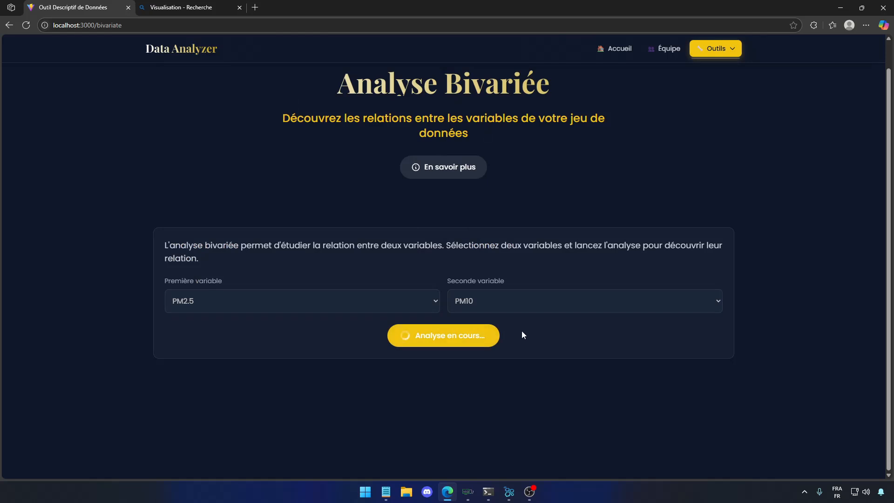
scroll(528, 328, down, 4)
scroll(529, 328, down, 2)
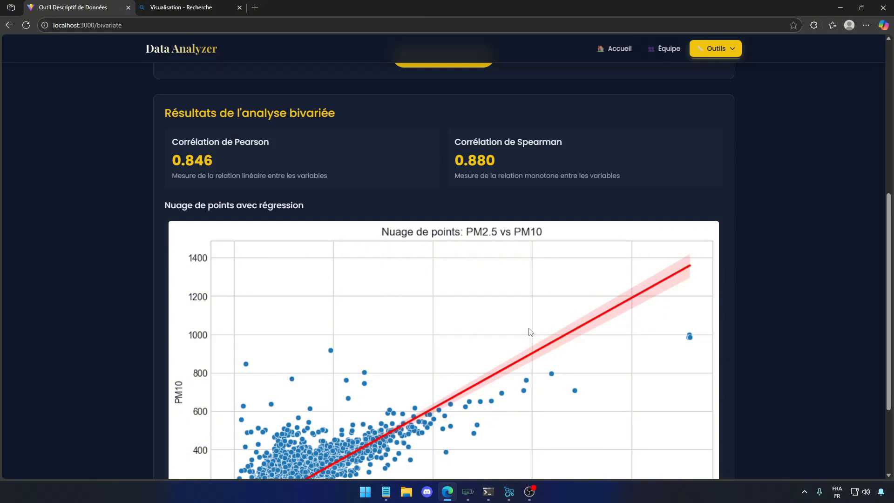
scroll(530, 331, down, 3)
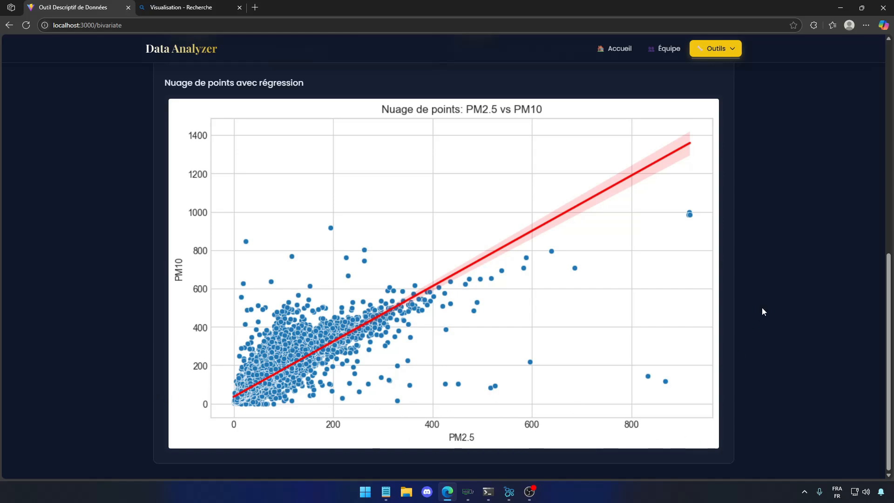
Analyse the relation between NO and SO2, and view its correlations and scatter plot with regression
scroll(762, 307, up, 8)
click(398, 278)
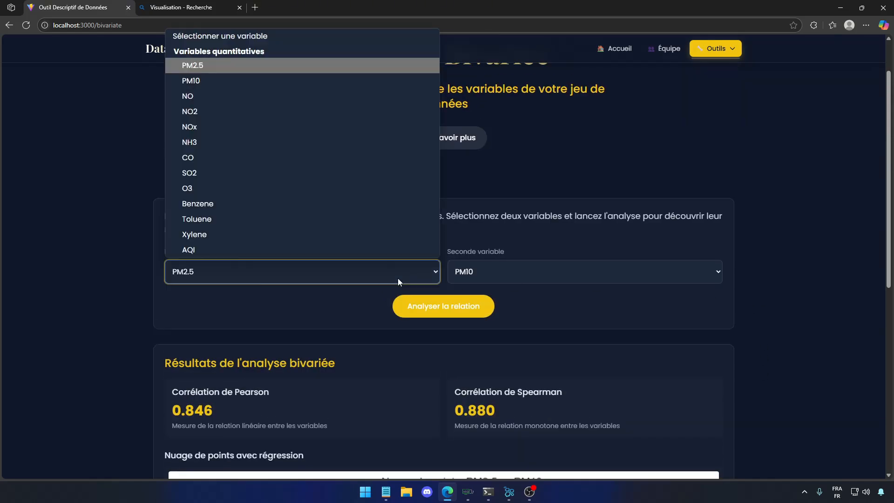
click(297, 98)
click(485, 269)
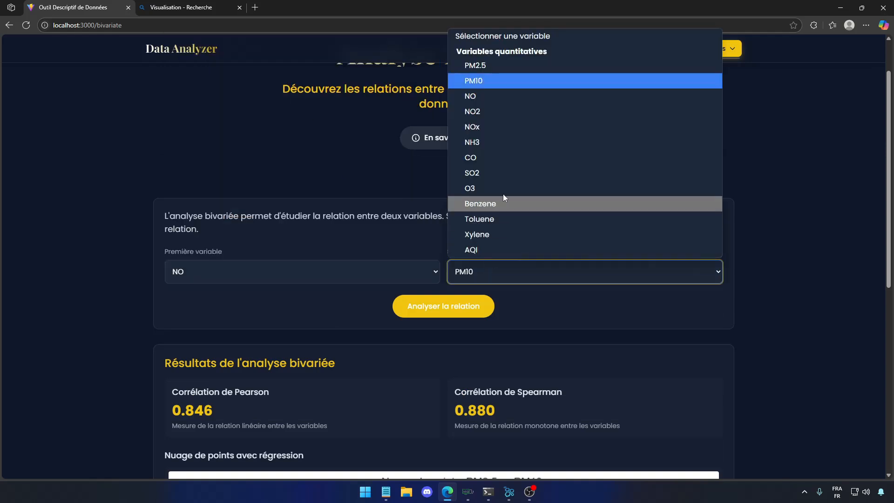
click(504, 174)
click(473, 306)
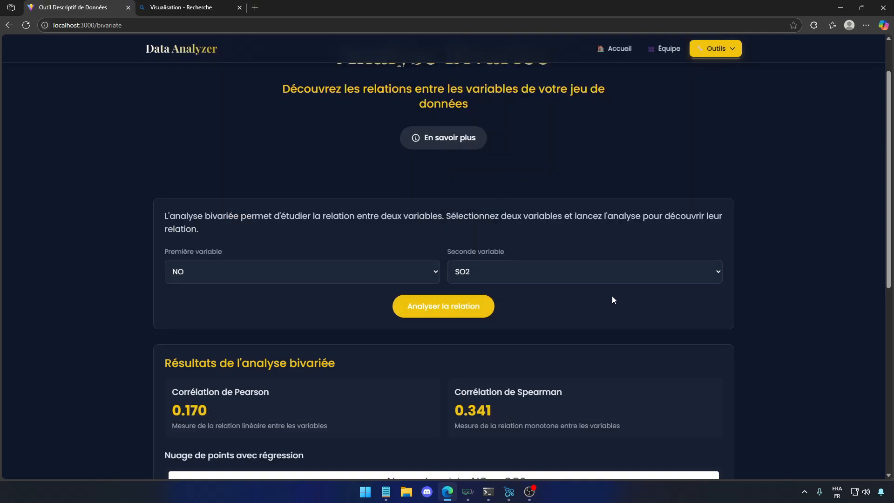
scroll(612, 299, down, 8)
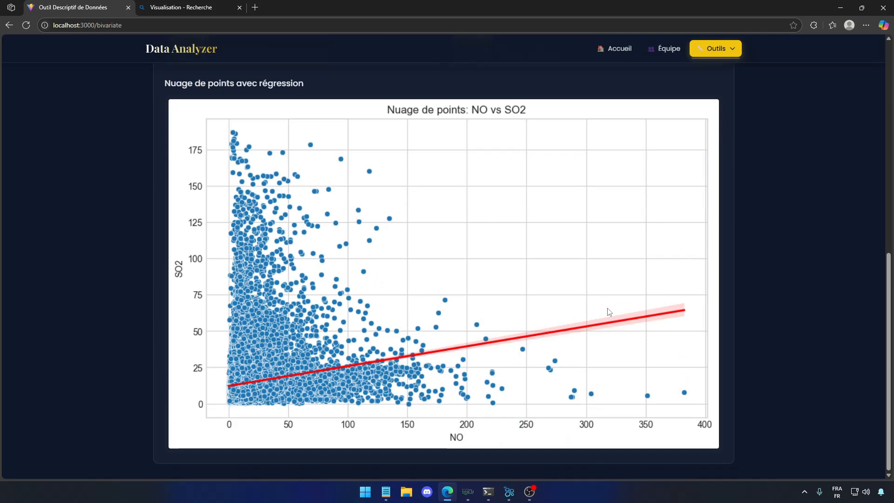
scroll(610, 310, up, 3)
scroll(613, 305, down, 2)
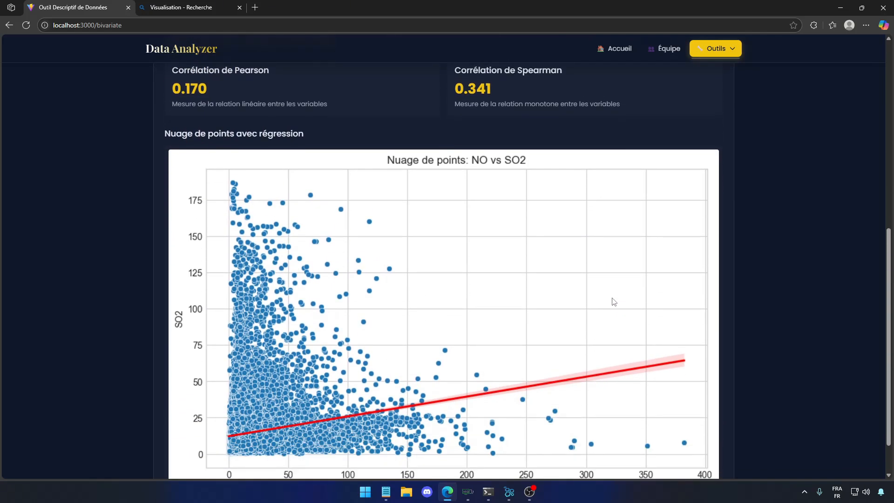
scroll(614, 301, down, 2)
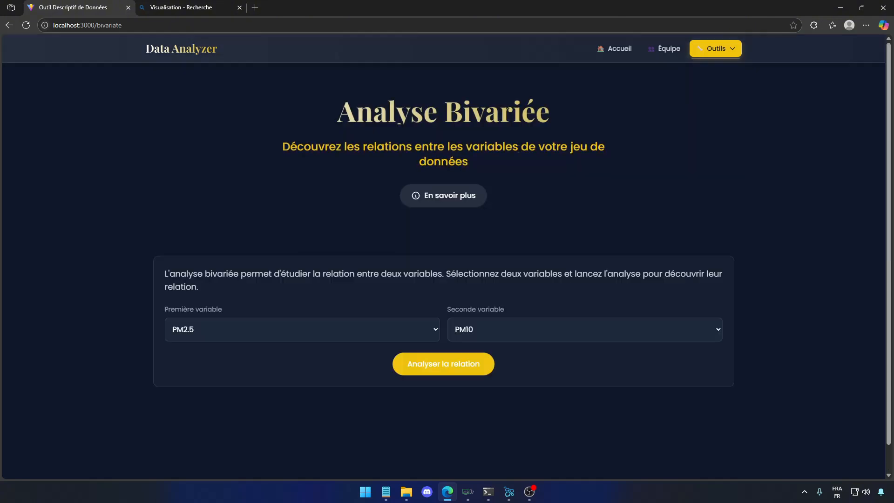
Open the data segmentation page and run K-means with 3 clusters on PM2.5, PM10 and NO
click(715, 49)
click(709, 166)
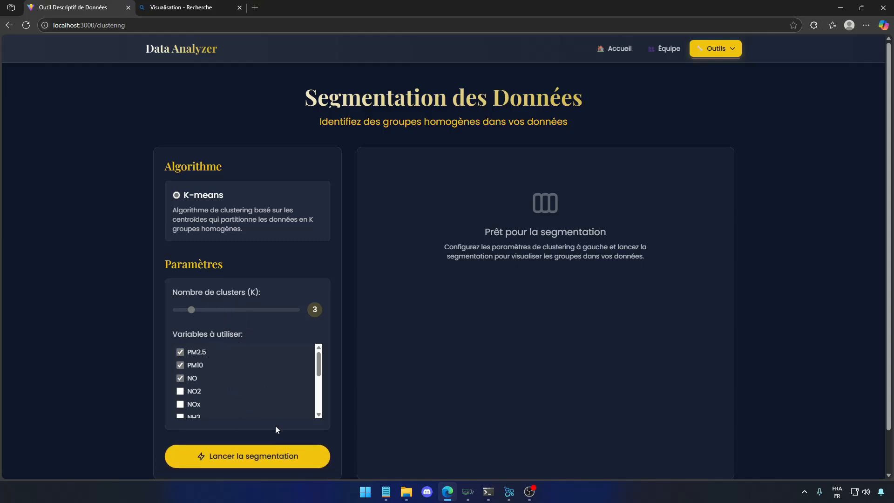
click(280, 461)
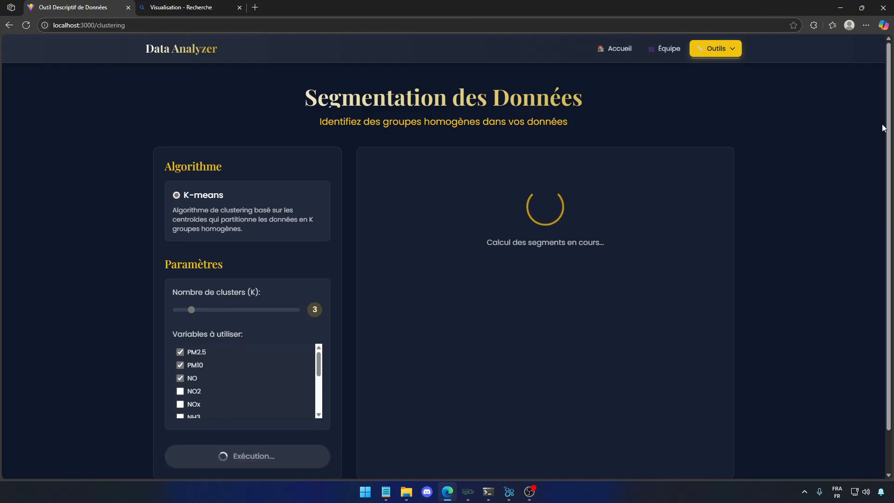
Examine the segmentation results: the PCA cluster projection, the details of each segment and the variable distributions per segment
scroll(890, 133, down, 1)
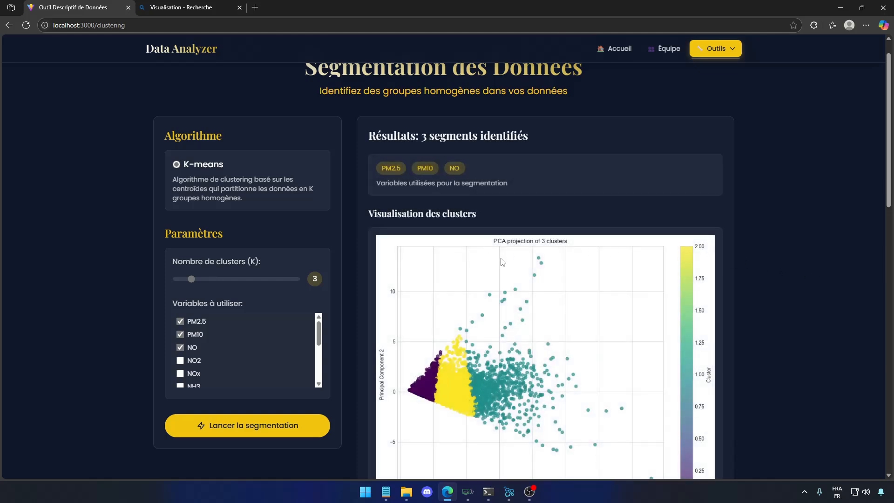
scroll(503, 260, down, 2)
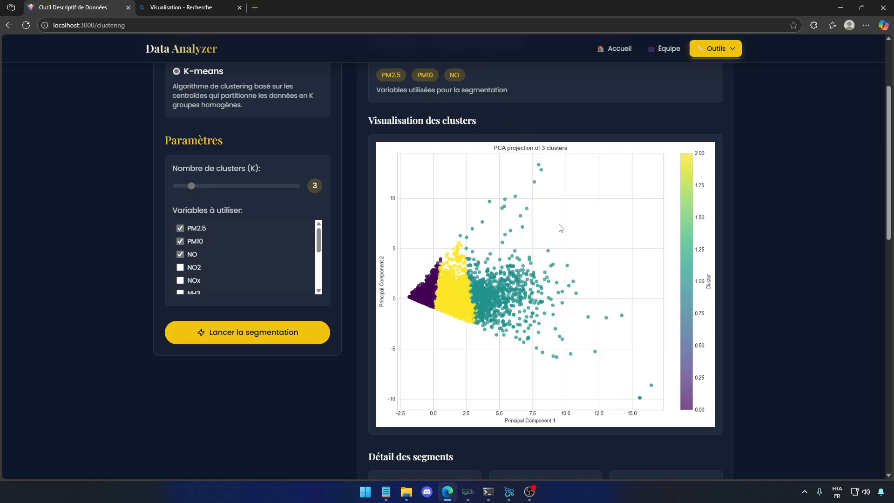
scroll(560, 228, down, 3)
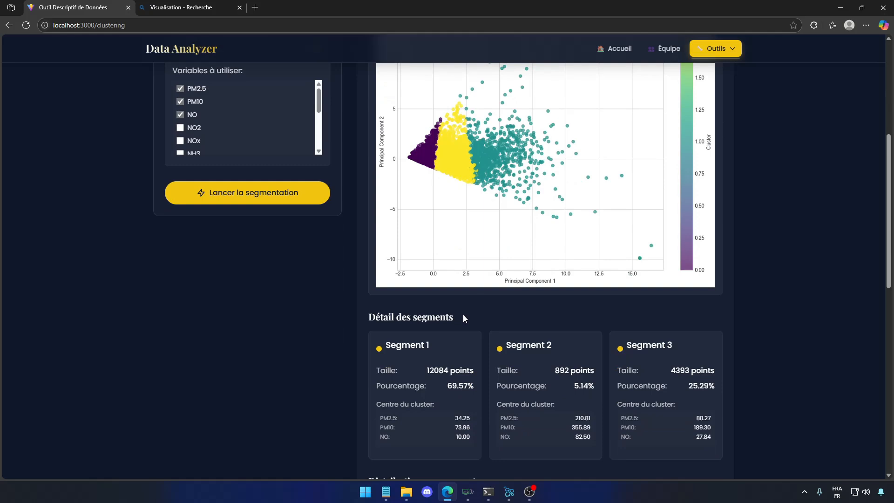
scroll(466, 317, down, 1)
scroll(764, 328, down, 2)
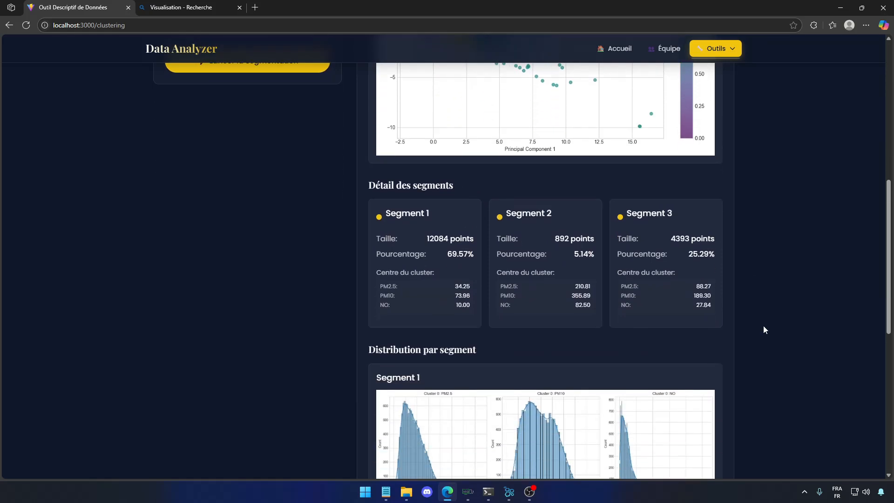
scroll(764, 330, down, 1)
scroll(403, 319, down, 1)
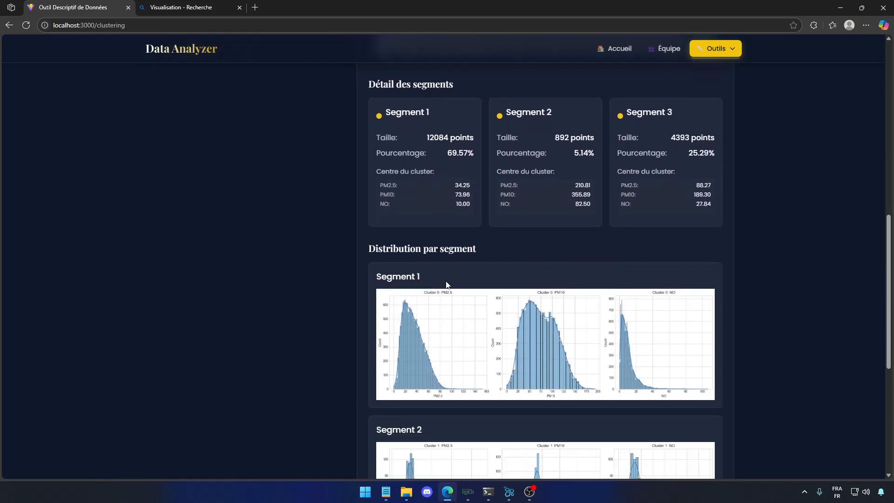
scroll(513, 277, down, 5)
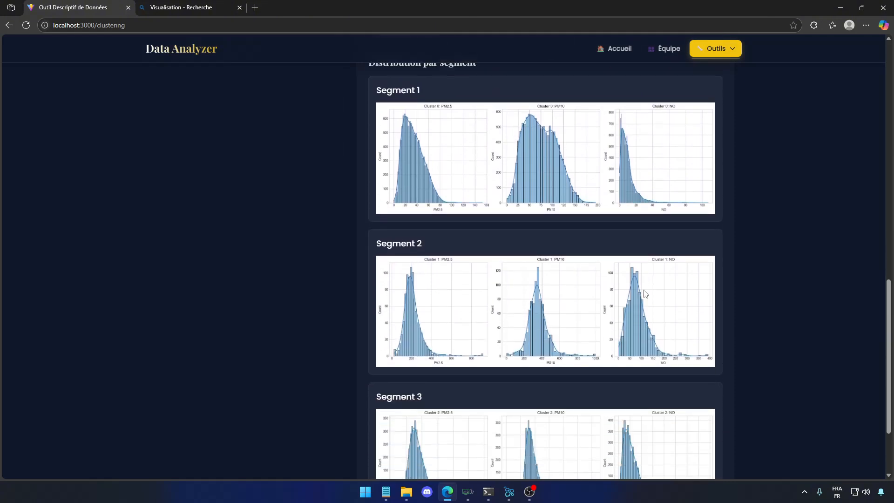
scroll(567, 302, down, 1)
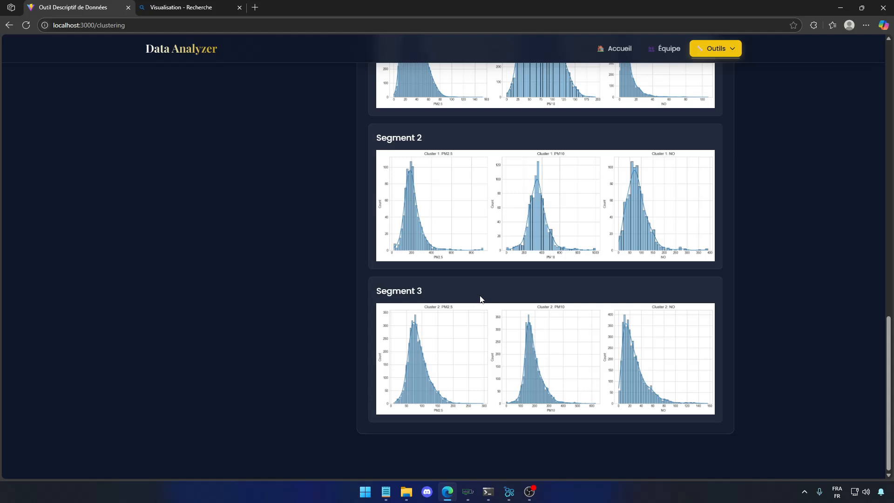
scroll(480, 299, up, 12)
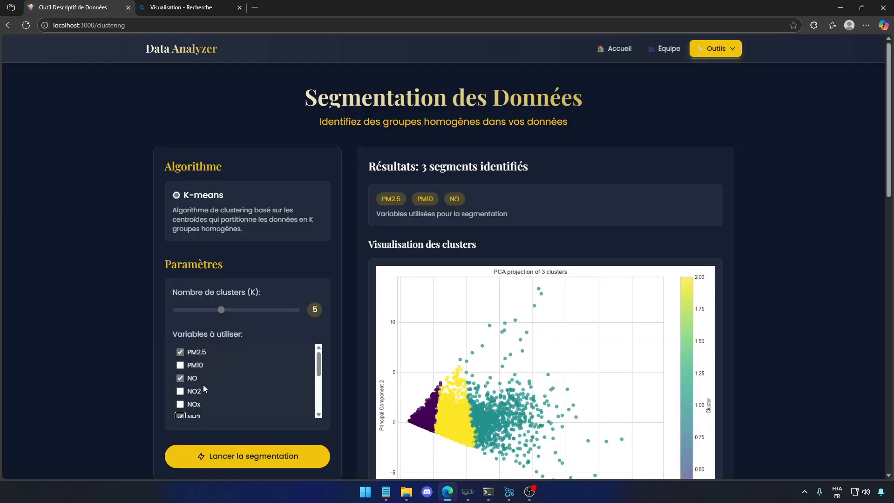
Run K-means with 5 clusters on PM2.5, NO and NH3, and view the PCA projection, segment details and distributions per segment
click(267, 460)
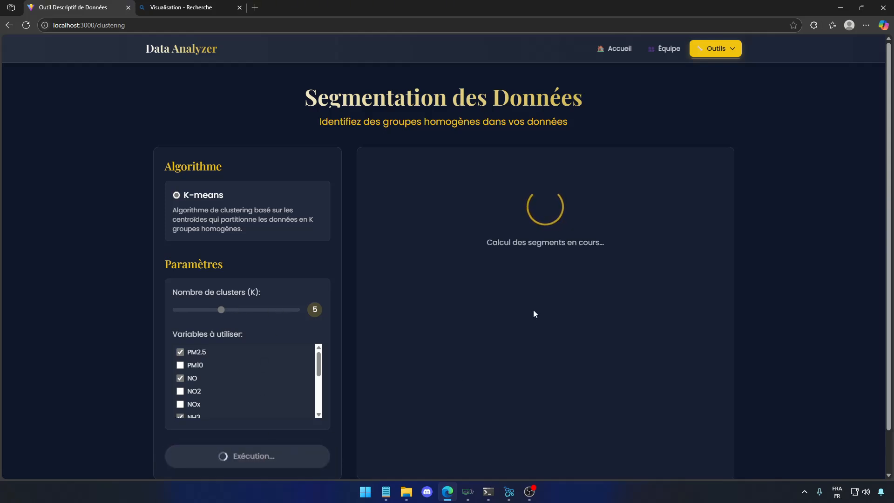
scroll(574, 285, down, 1)
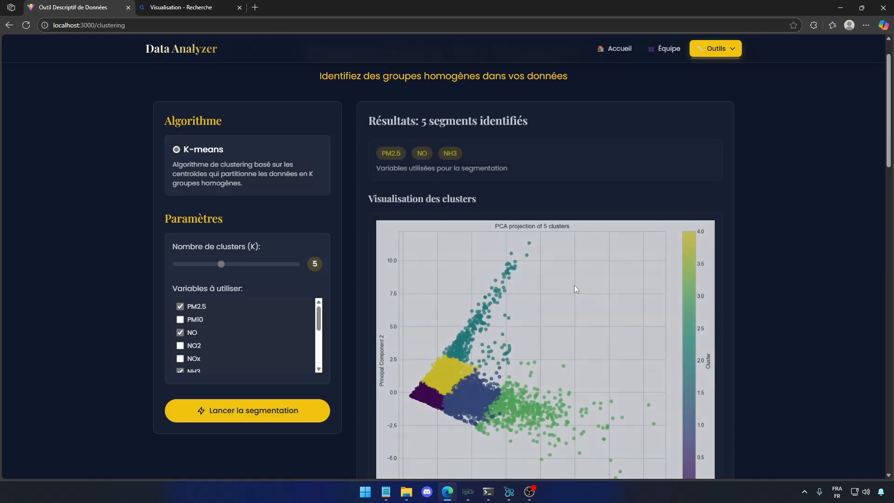
scroll(574, 289, down, 2)
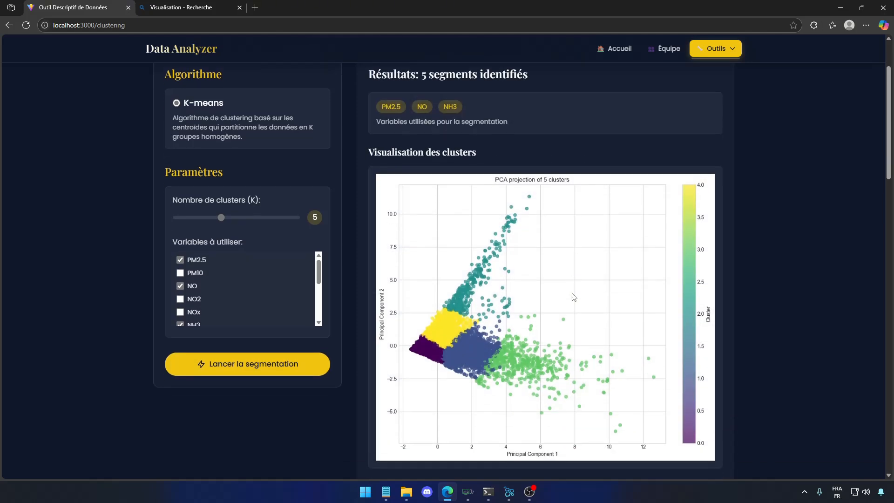
scroll(574, 297, down, 3)
scroll(573, 297, down, 11)
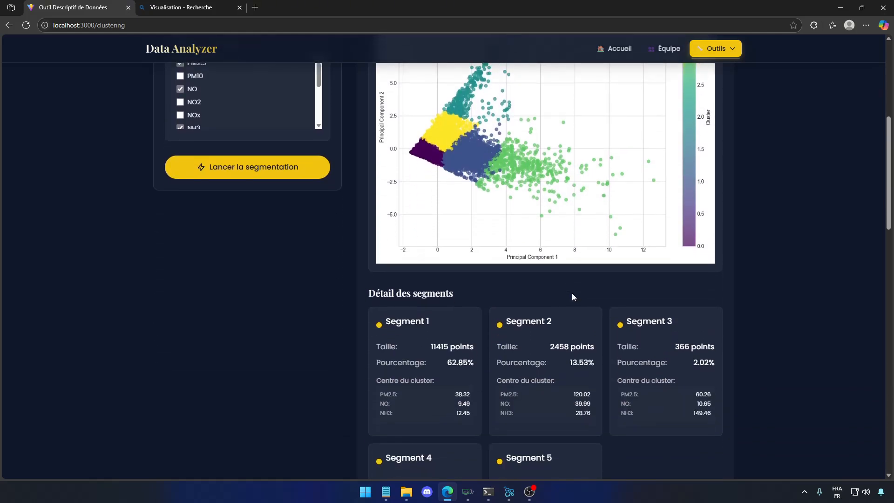
scroll(573, 297, down, 10)
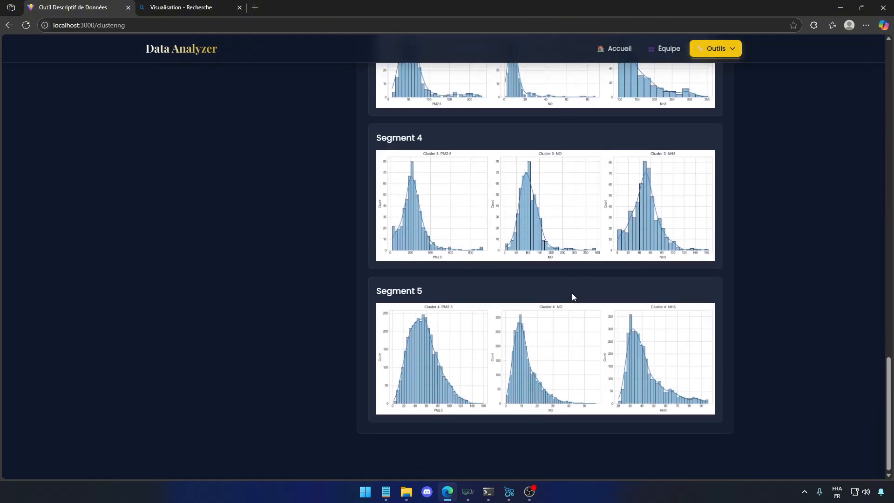
Reload the segmentation page, open the team page and read the project description, the technologies used and the team members section
key(F5)
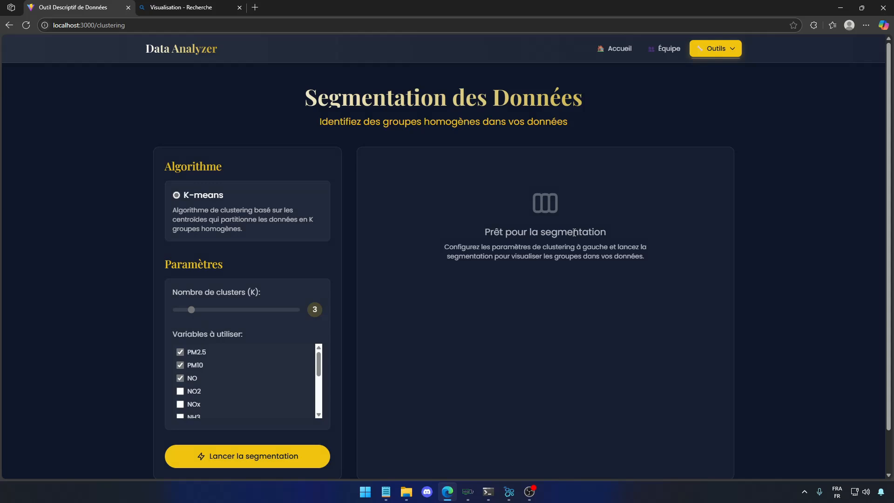
click(668, 50)
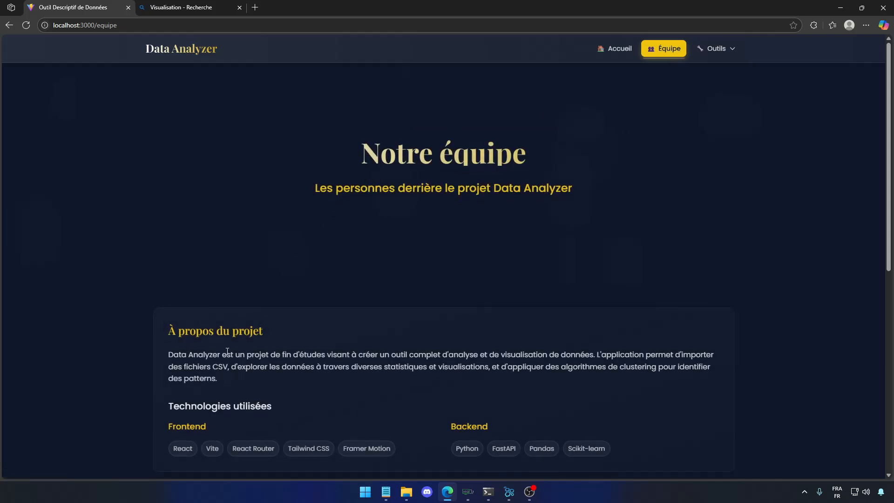
scroll(242, 381, down, 1)
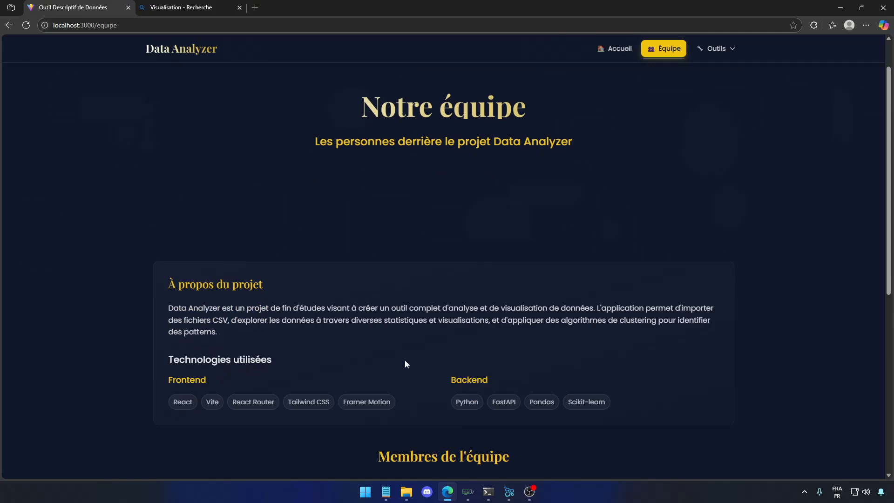
scroll(406, 364, down, 4)
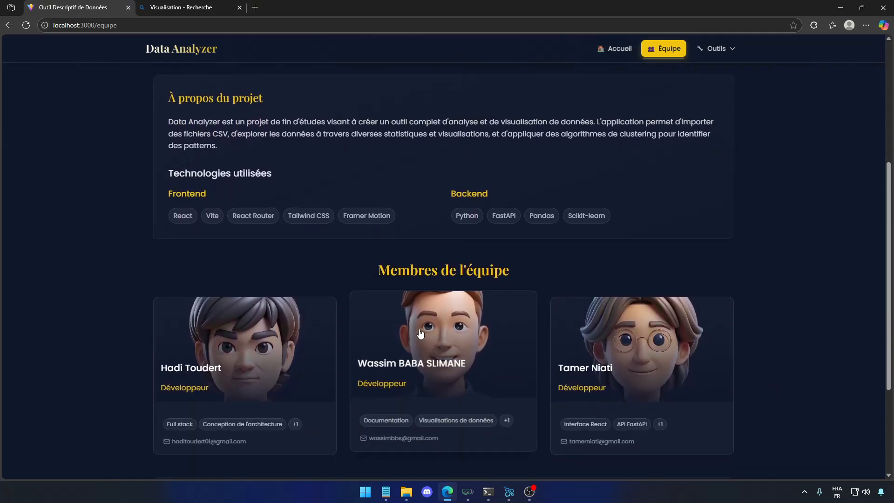
scroll(288, 303, down, 2)
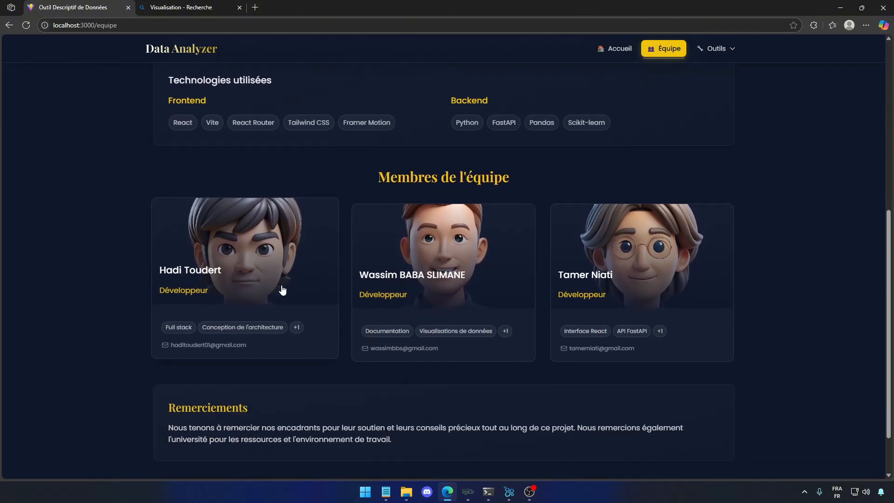
View the profile and contributions of each of the three team members, and return to the home page
click(282, 289)
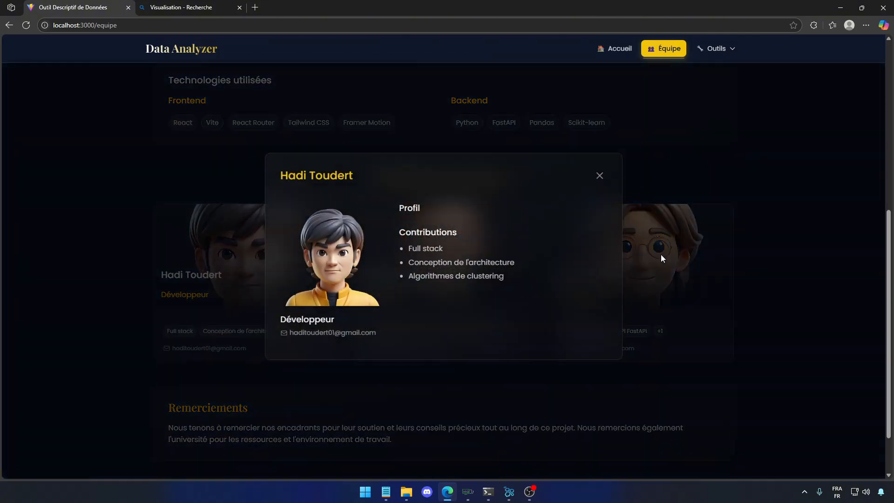
click(661, 256)
click(505, 268)
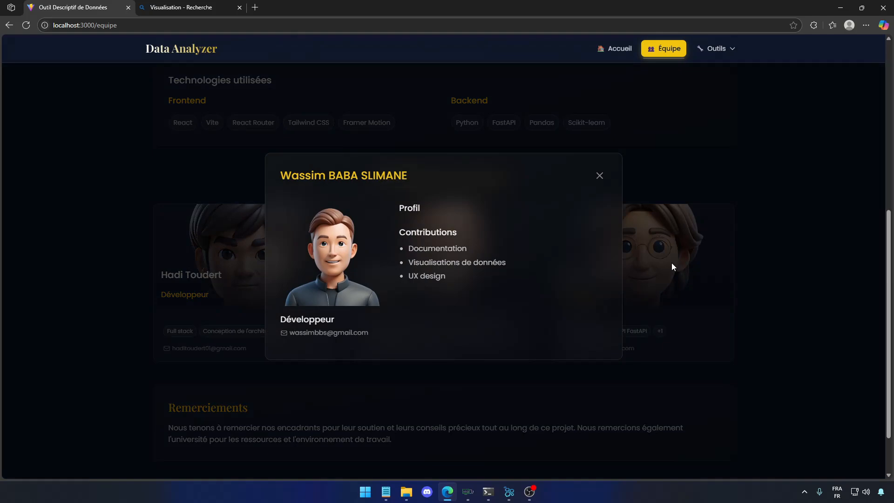
click(671, 266)
click(649, 281)
click(765, 264)
scroll(689, 290, down, 1)
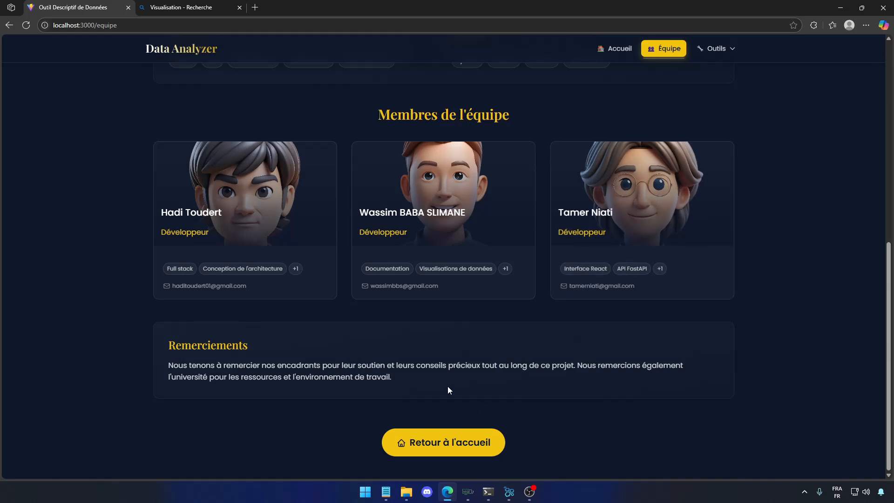
click(448, 438)
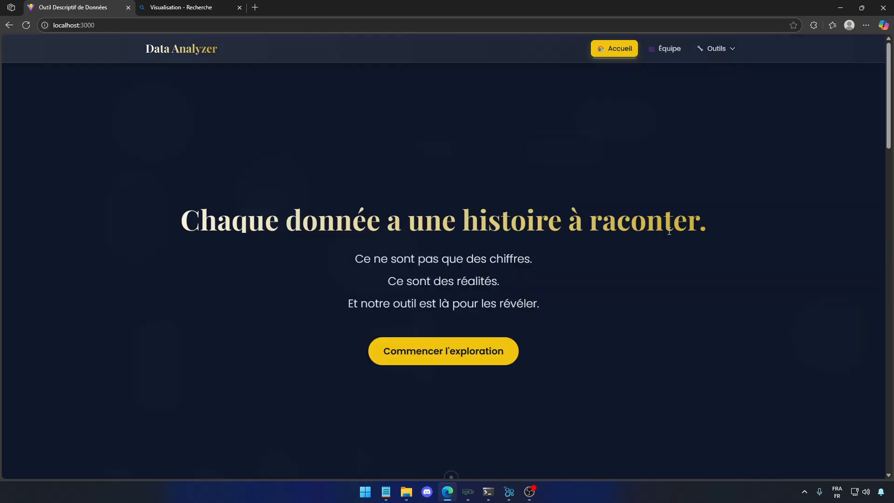